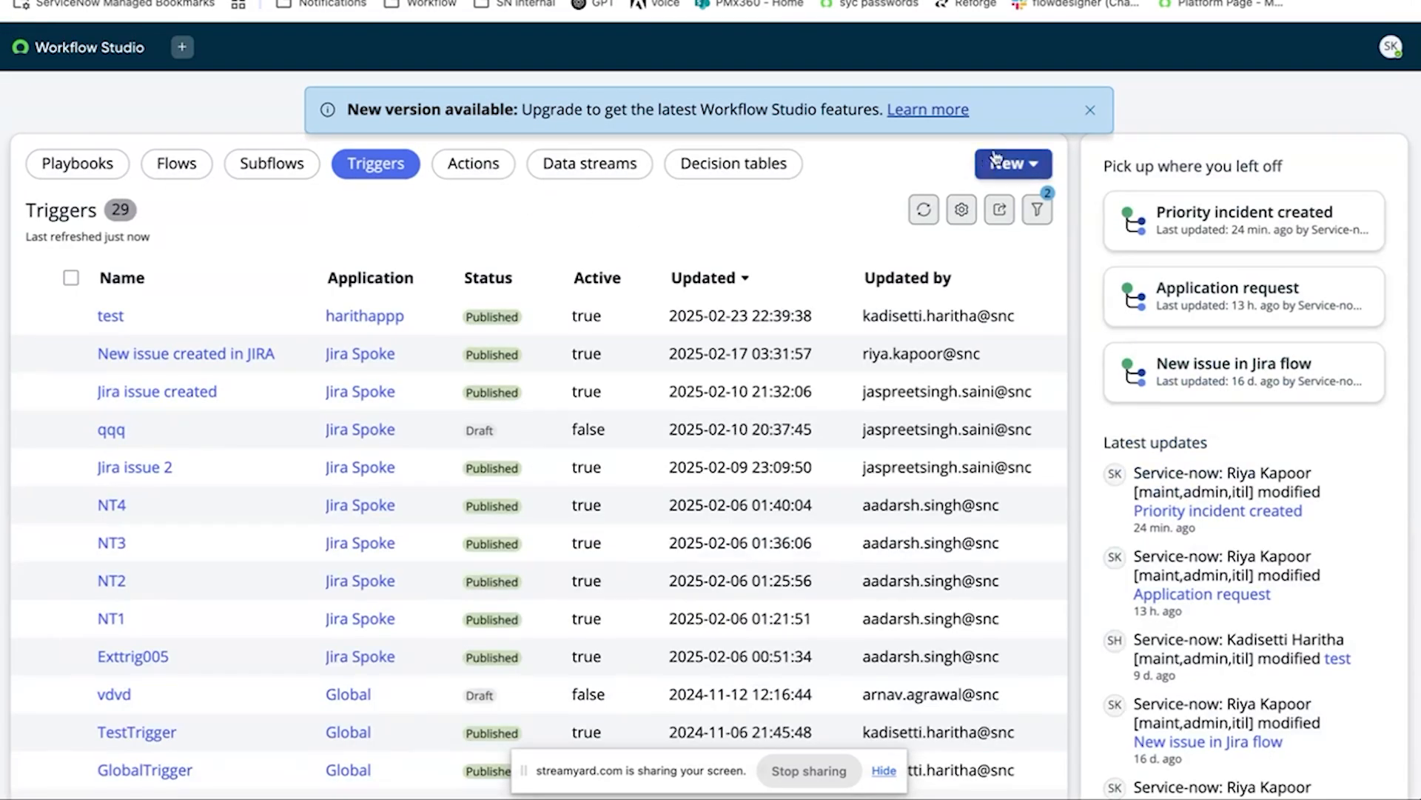
# - Dismiss the new-version notice and start a new trigger named "P1 incident created"
pyautogui.click(1090, 109)
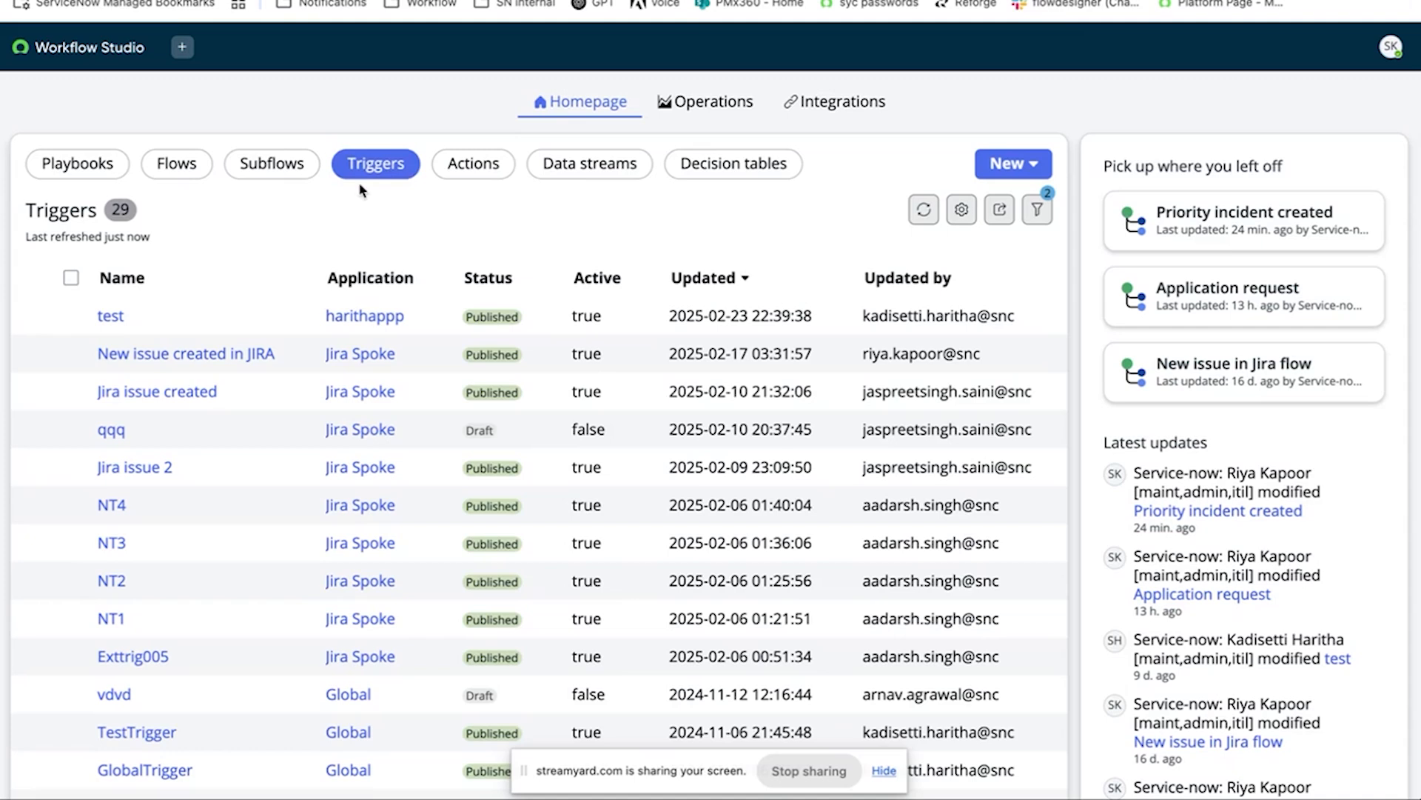
pyautogui.click(995, 167)
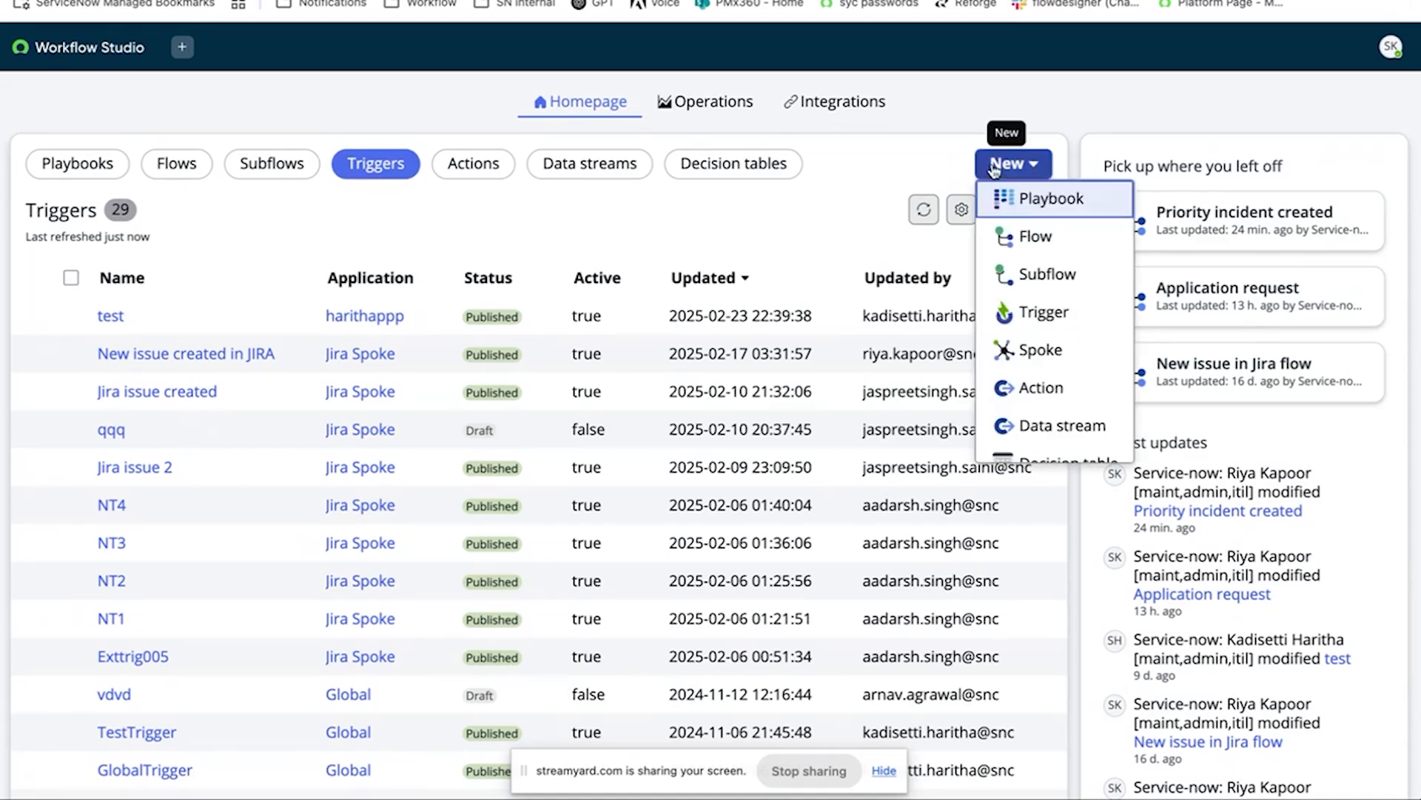
pyautogui.click(1031, 319)
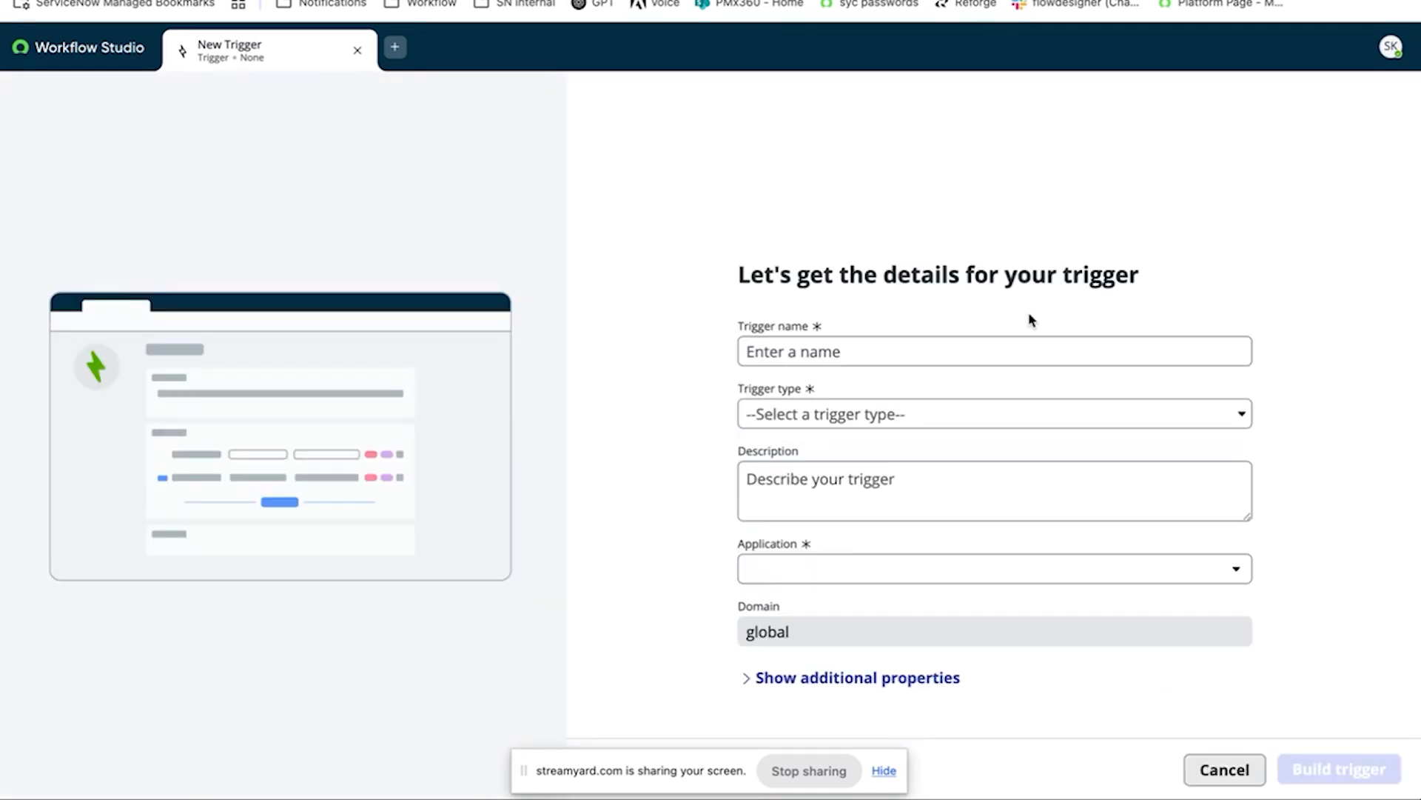
pyautogui.click(972, 357)
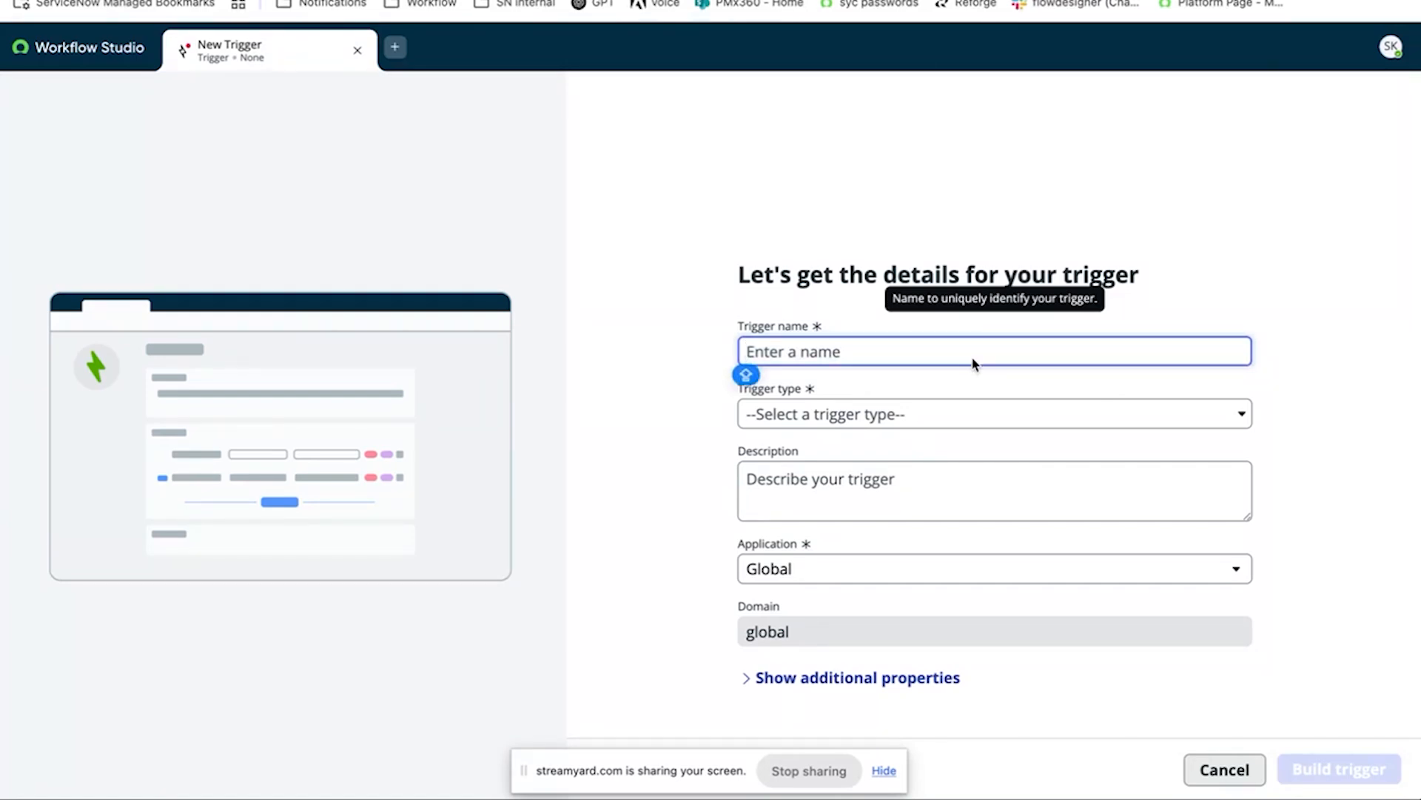
pyautogui.write('P1 incid')
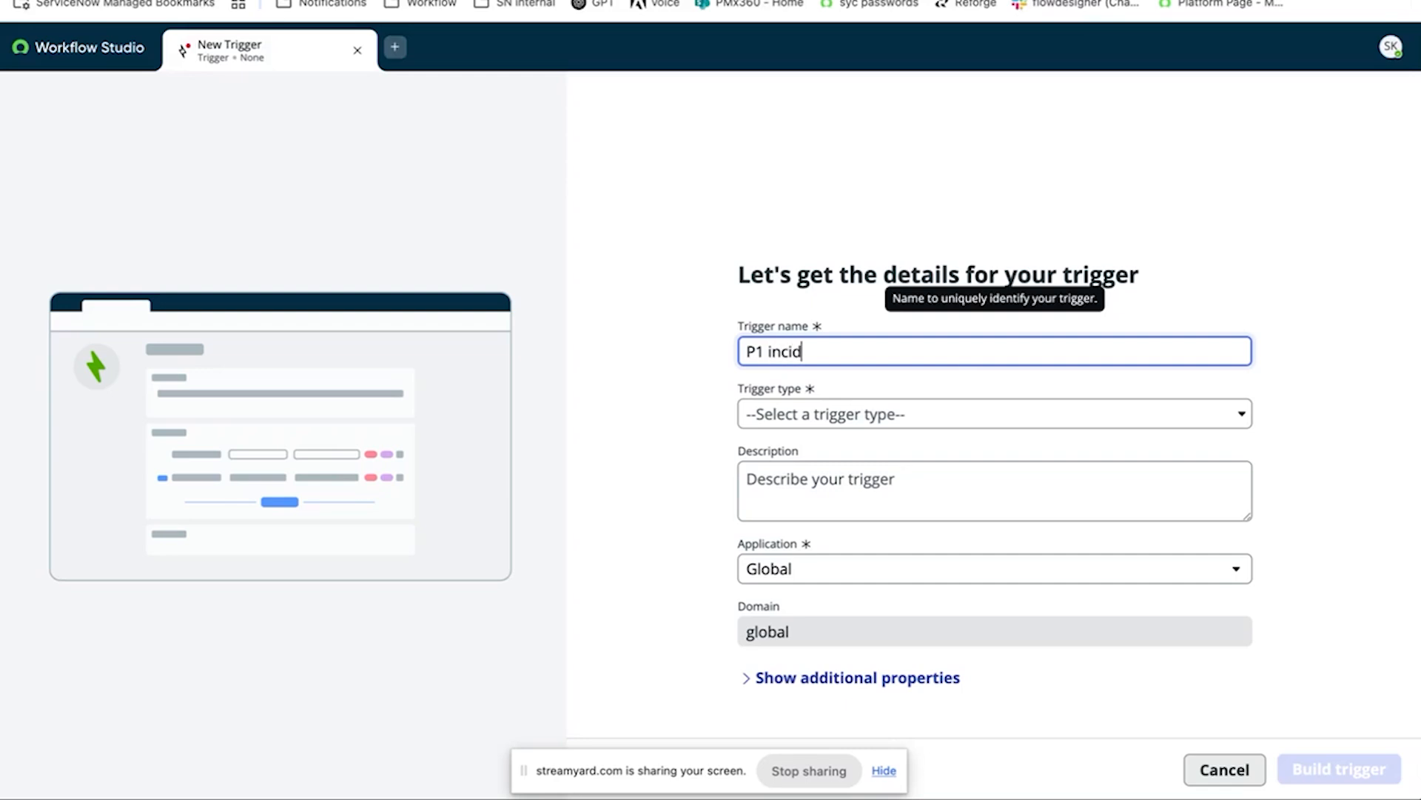
pyautogui.write('ent created')
# - Set the trigger type to Created, show the additional properties and build the trigger
pyautogui.click(978, 420)
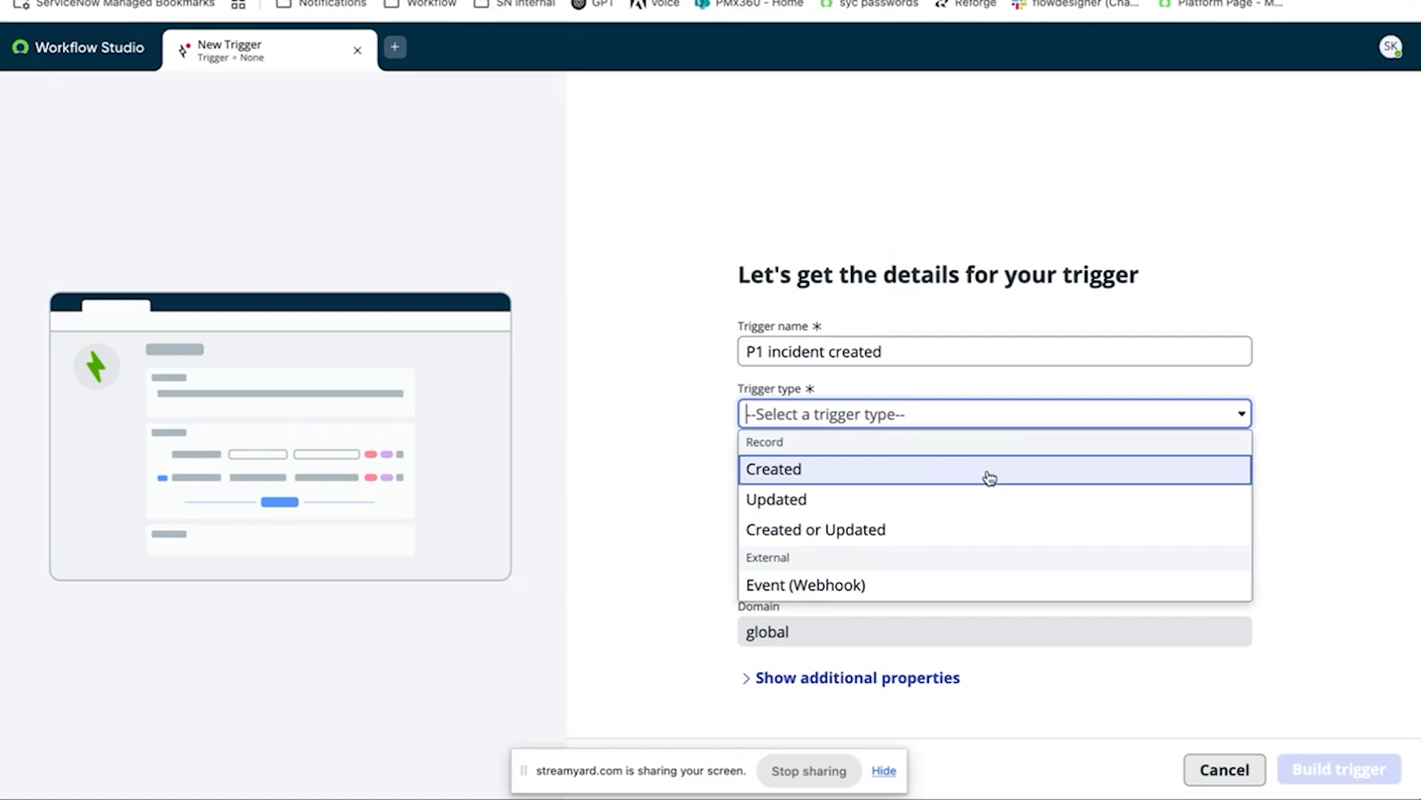
pyautogui.click(989, 473)
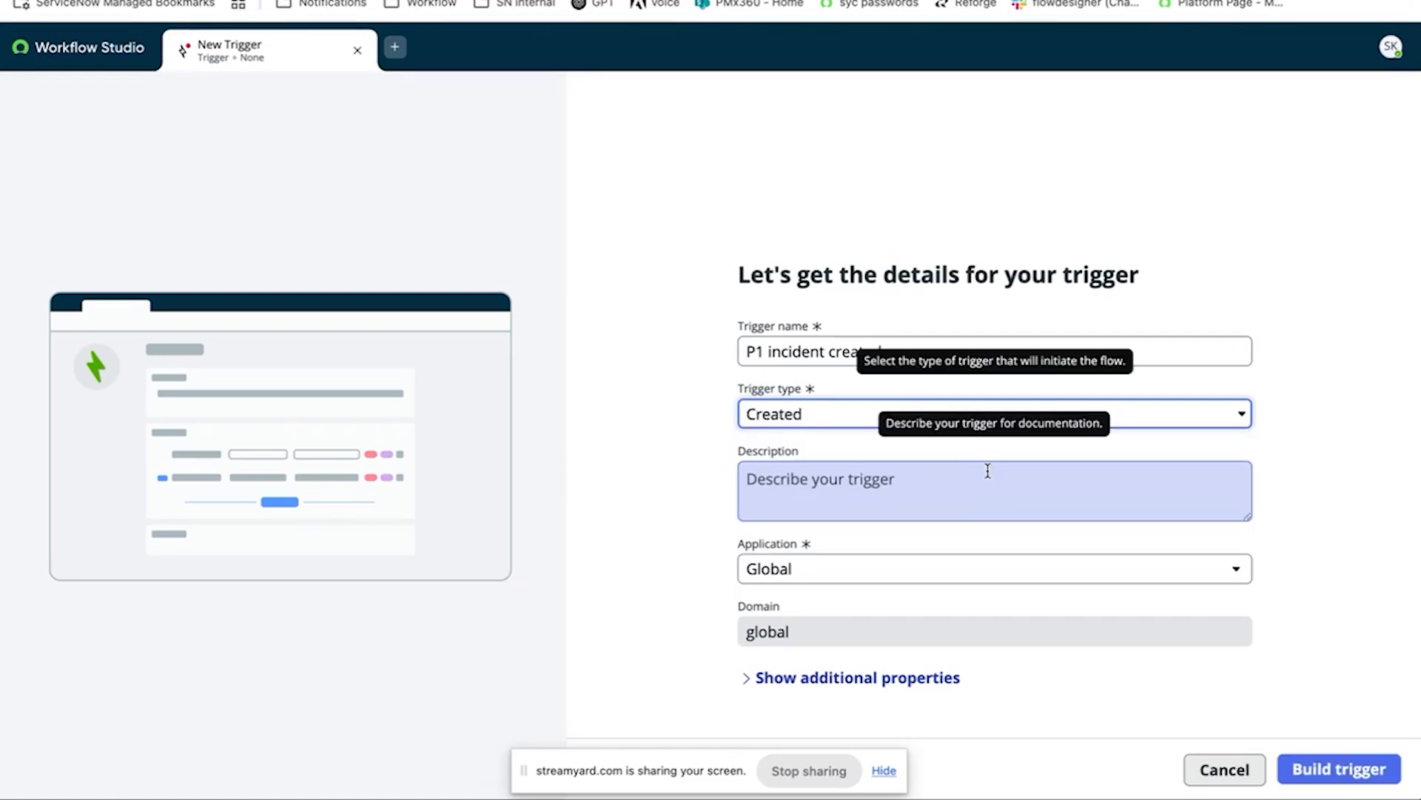
pyautogui.click(1304, 541)
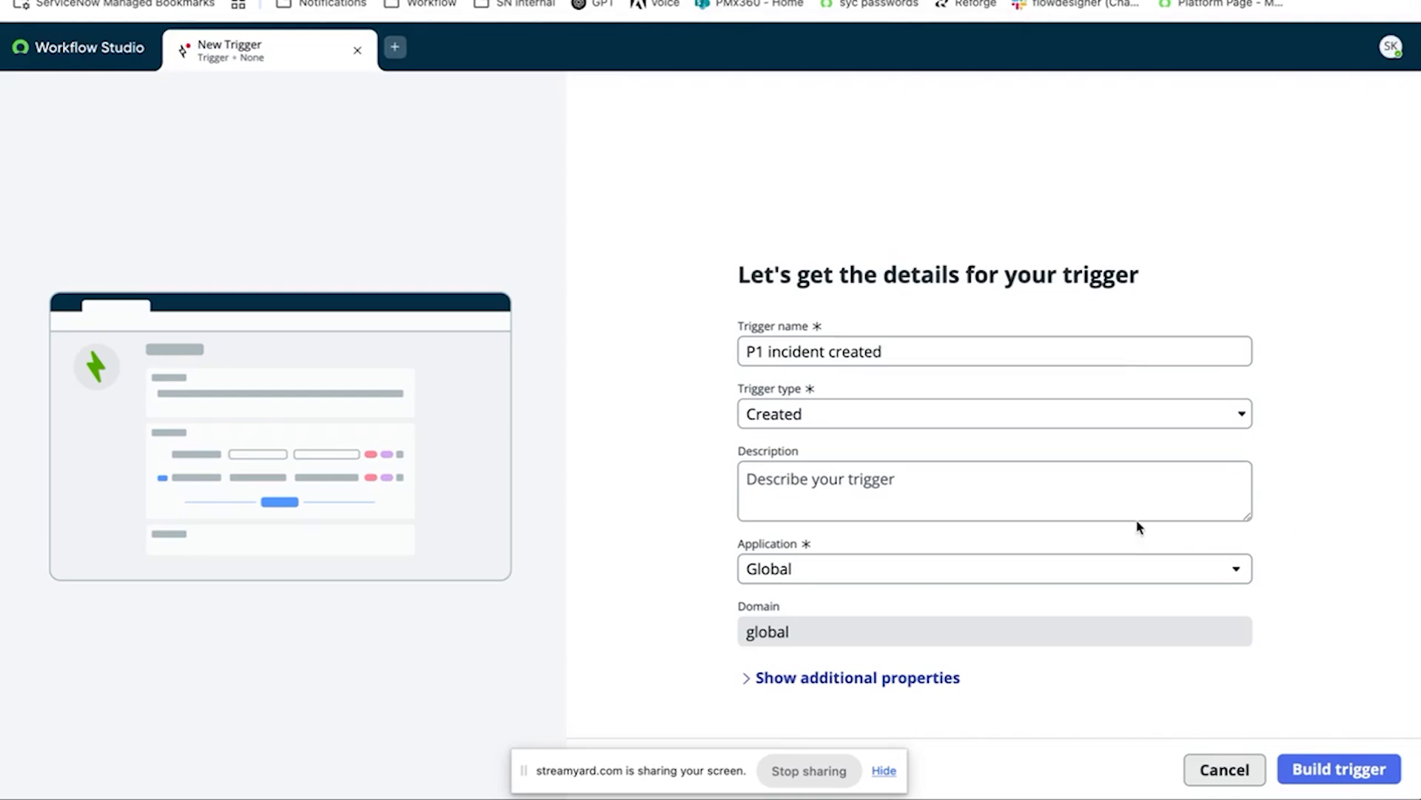
pyautogui.click(947, 680)
pyautogui.scroll(-2, 949, 686)
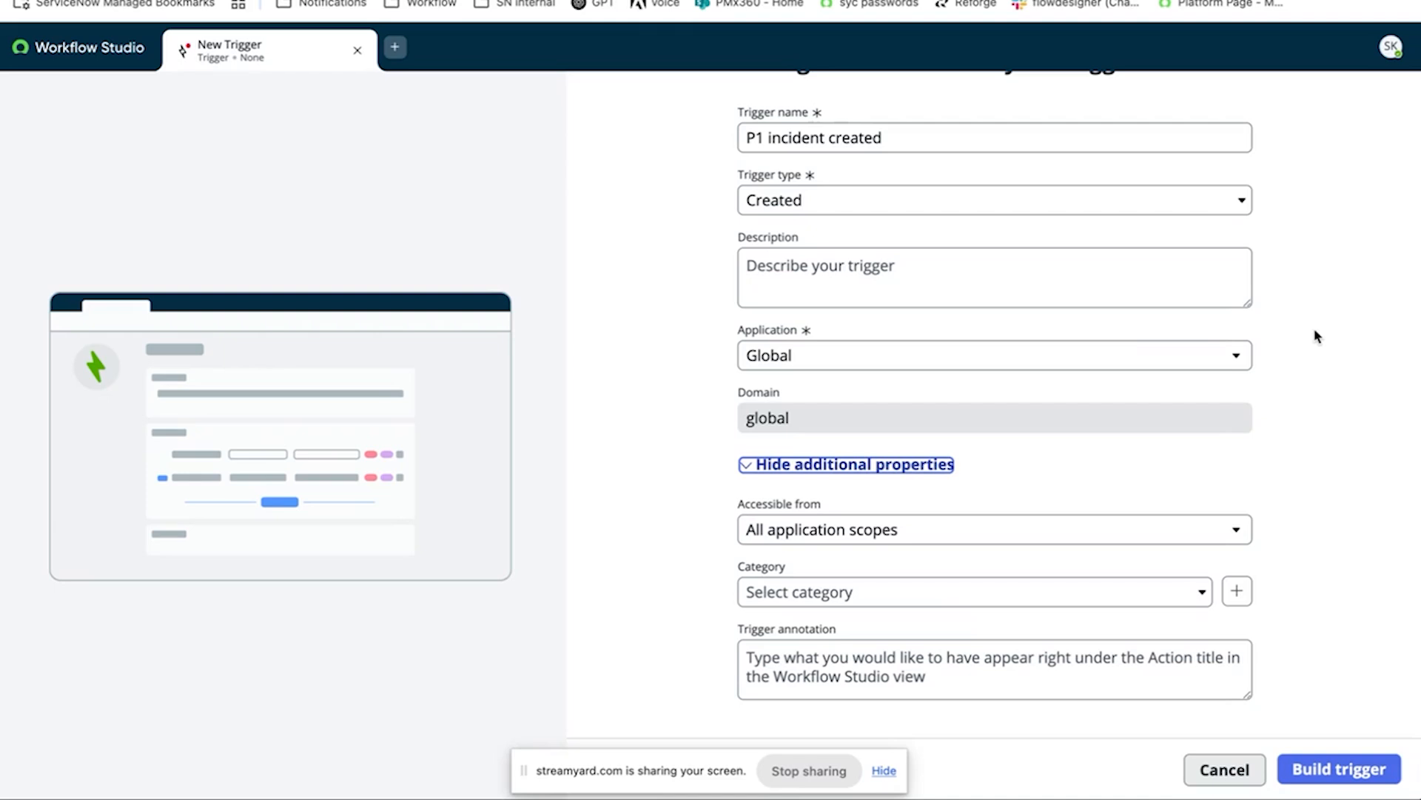
pyautogui.click(1338, 773)
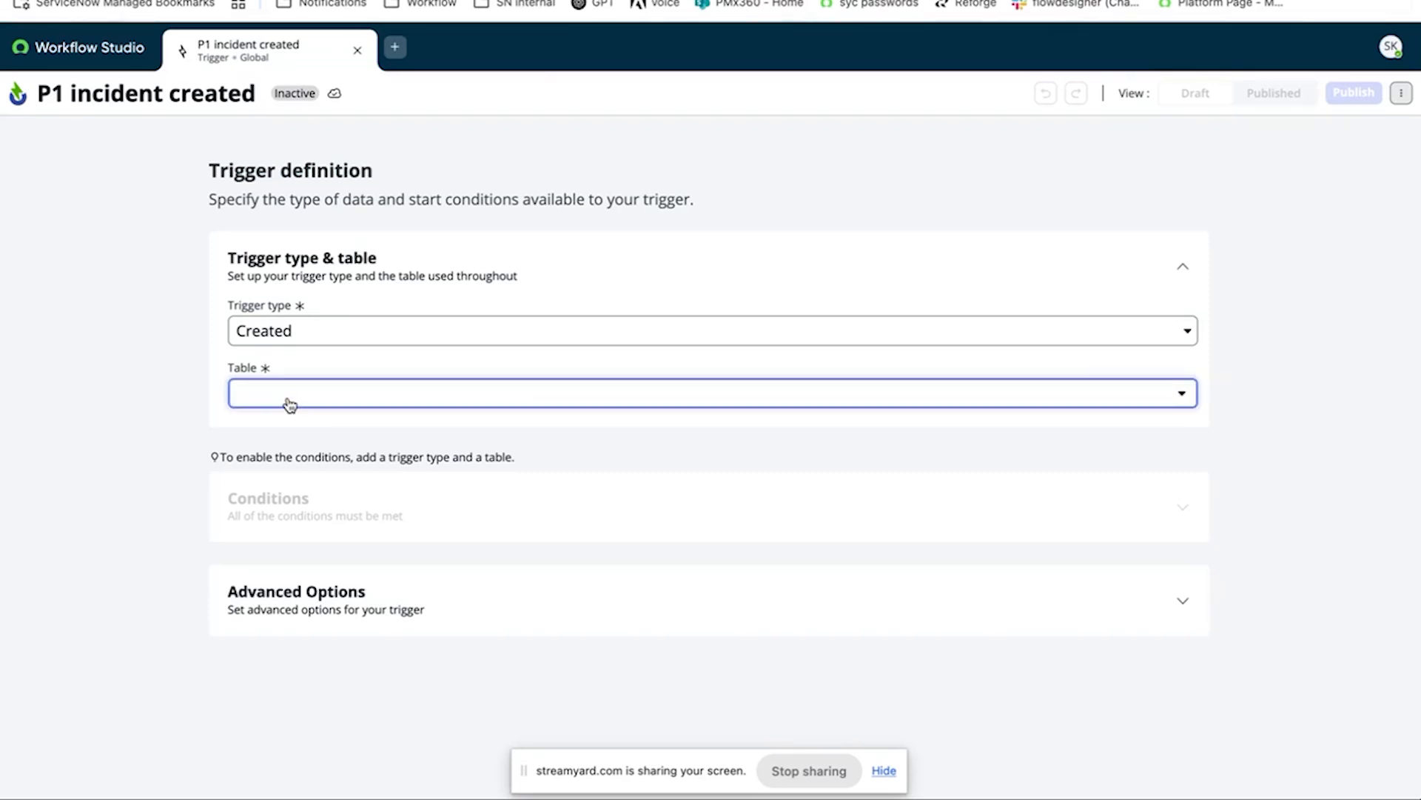
# - Choose Incident as the table for the trigger
pyautogui.click(331, 402)
pyautogui.click(368, 428)
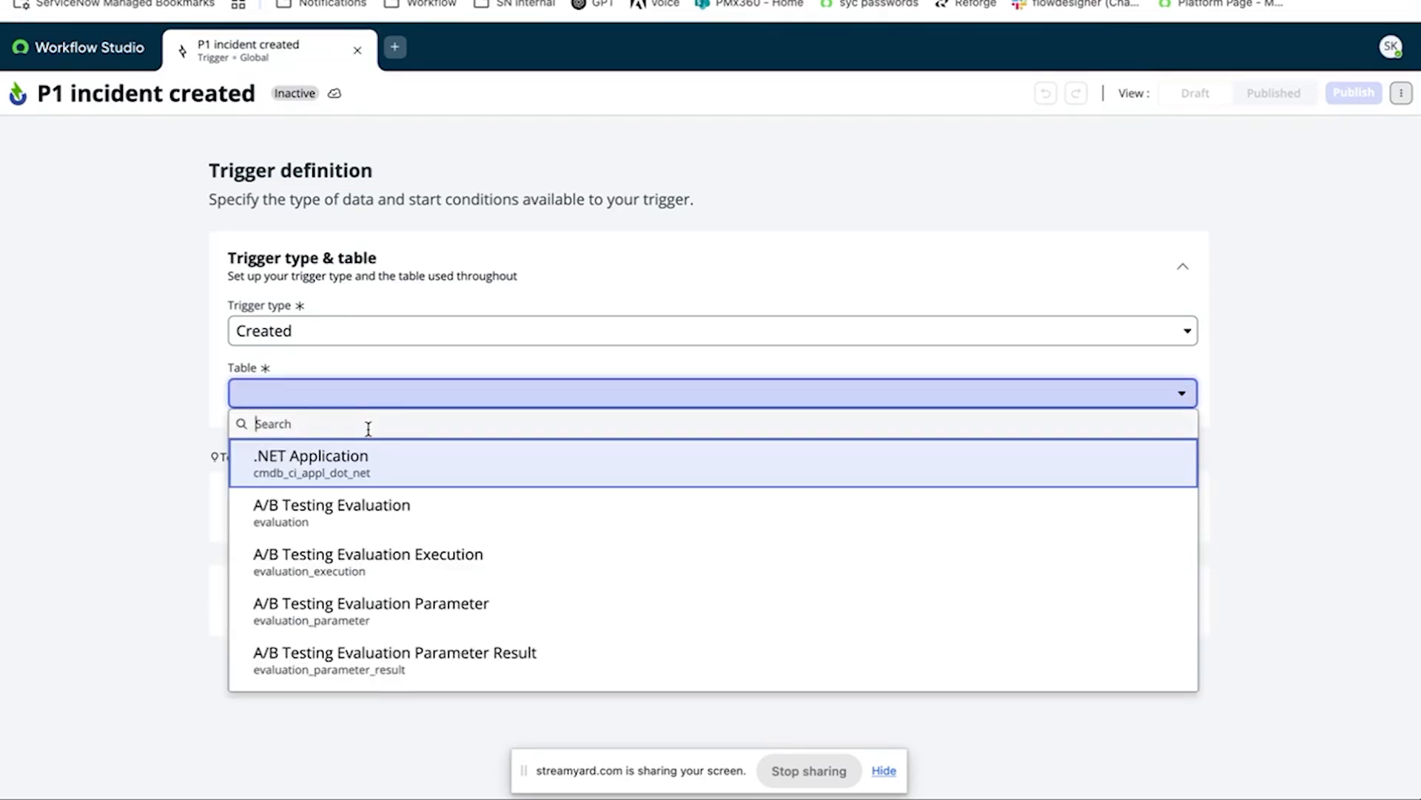
pyautogui.write('incident')
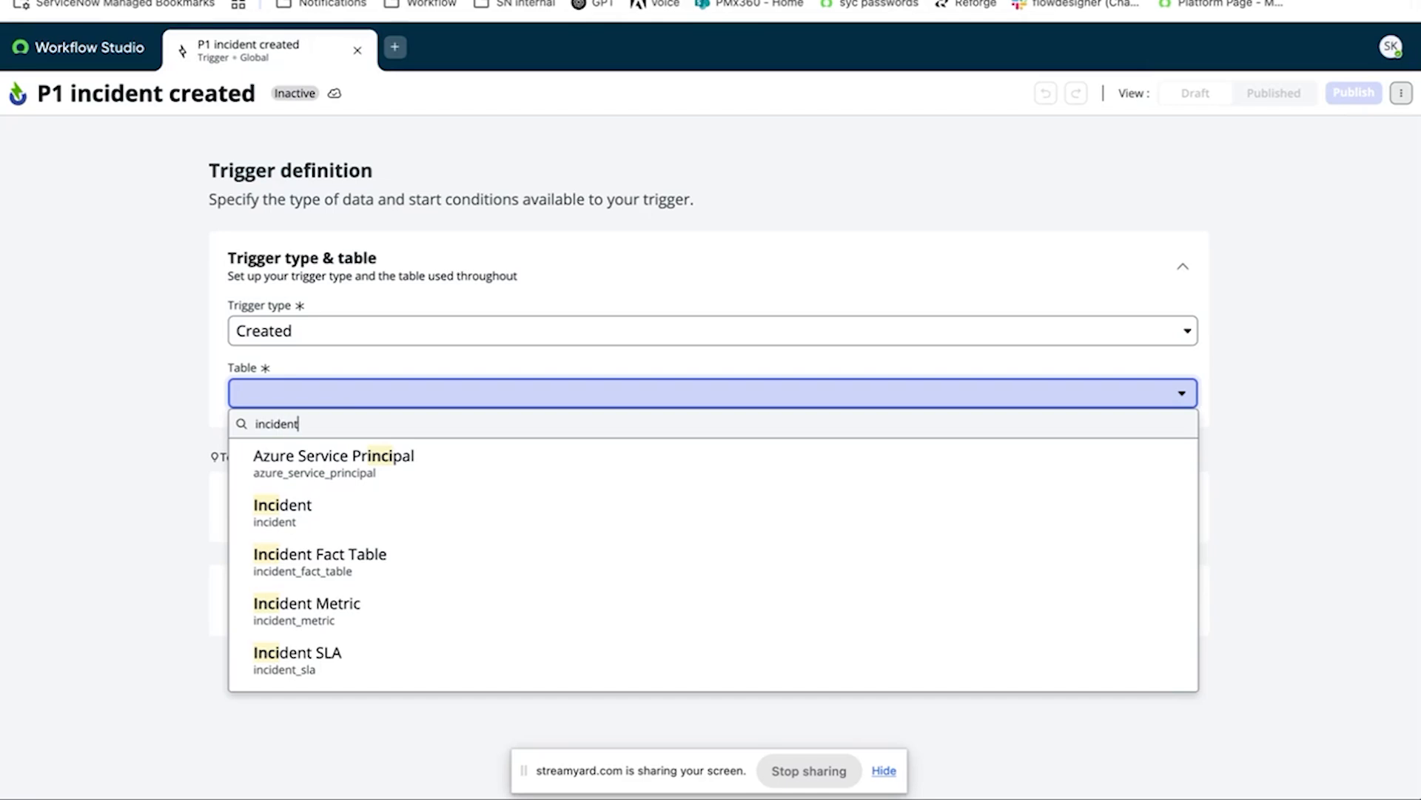
pyautogui.click(359, 476)
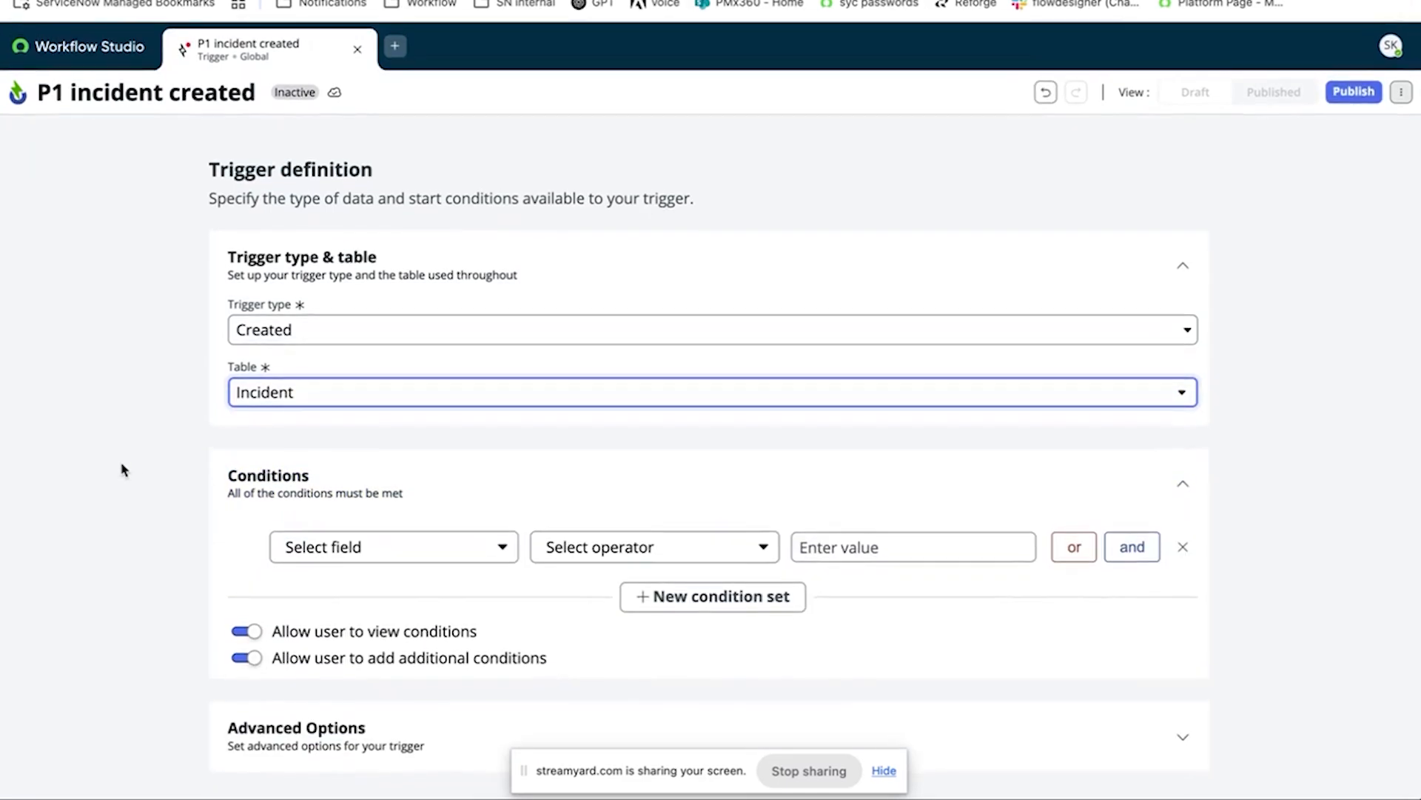
# - Set the trigger condition to Priority is 1 - Critical
pyautogui.click(383, 551)
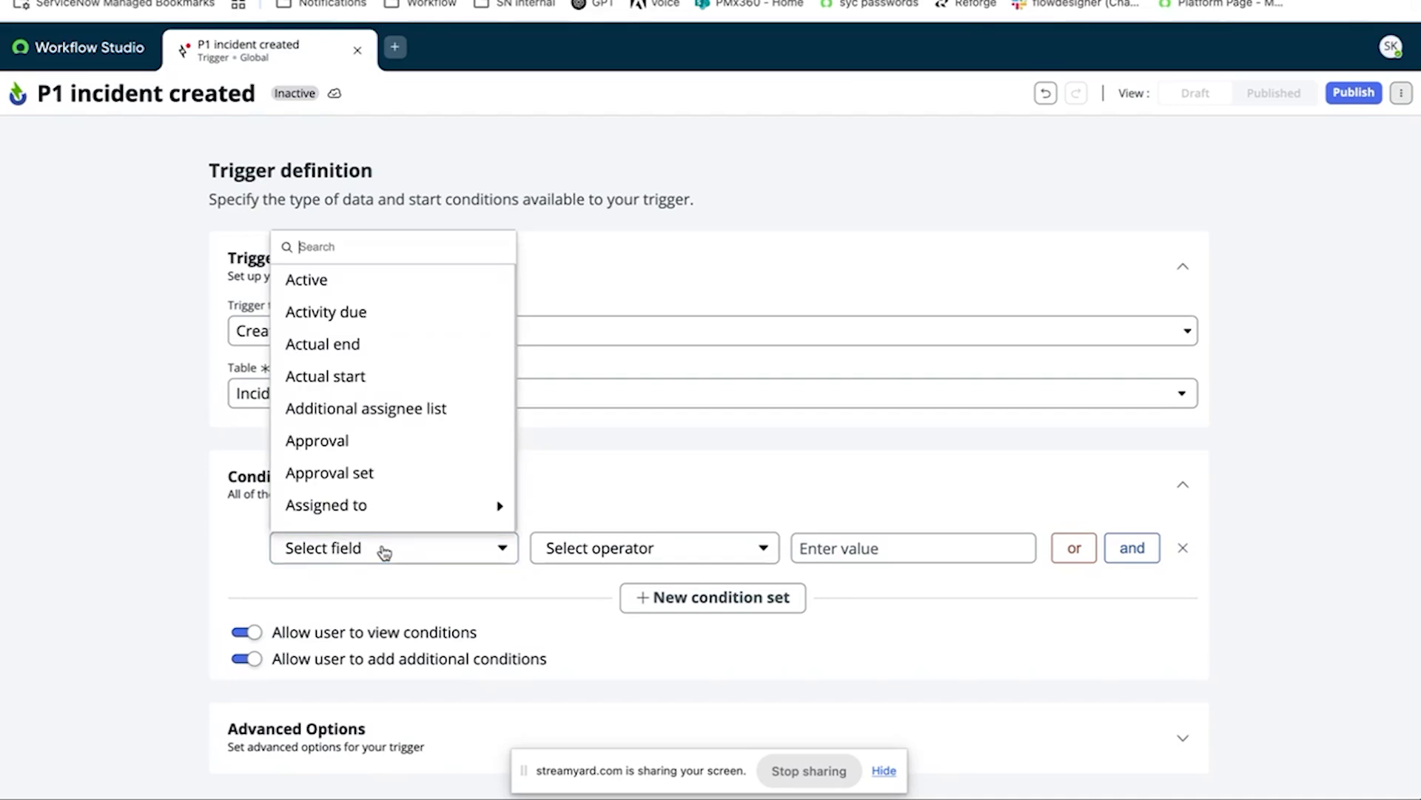
pyautogui.write('prior')
pyautogui.click(400, 293)
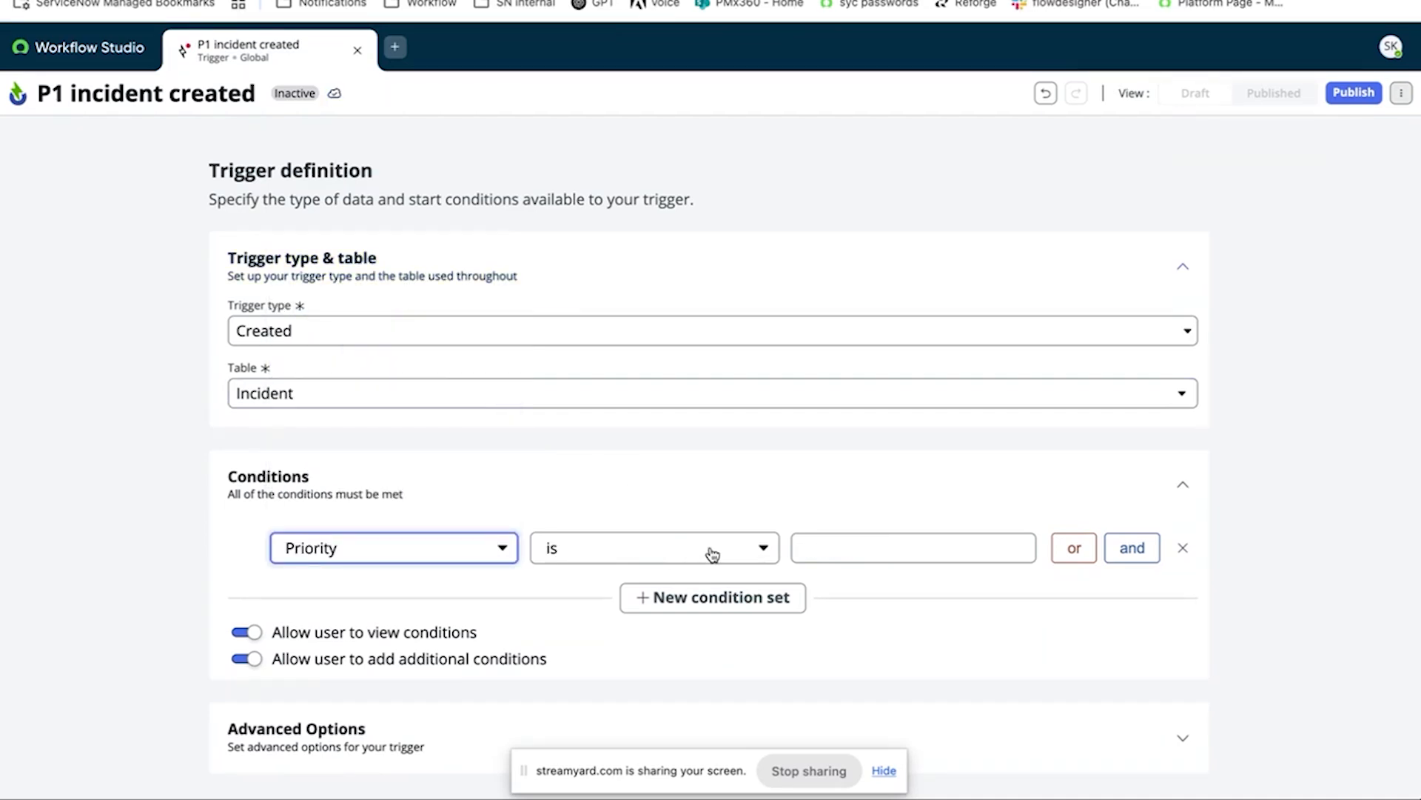
pyautogui.click(885, 548)
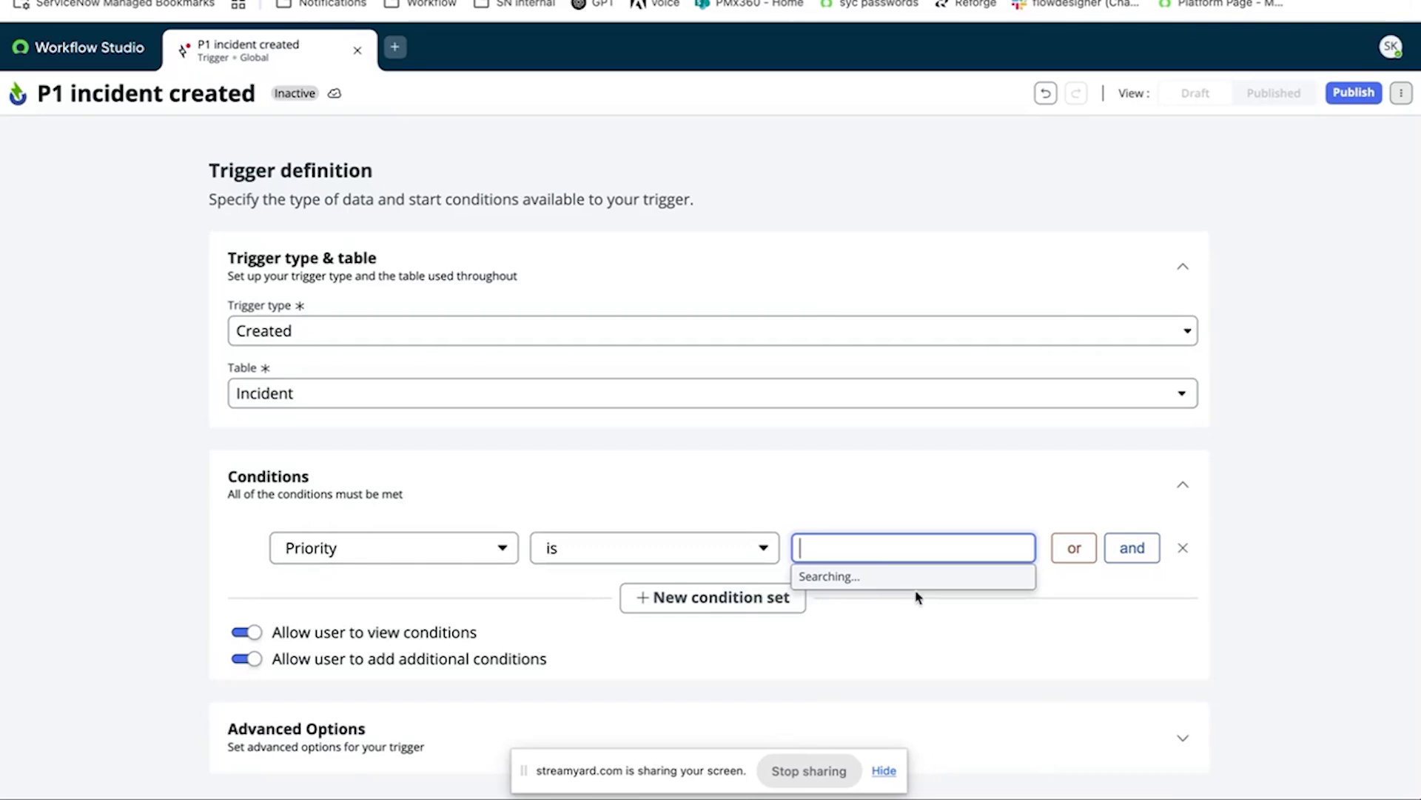
pyautogui.click(901, 626)
pyautogui.click(972, 625)
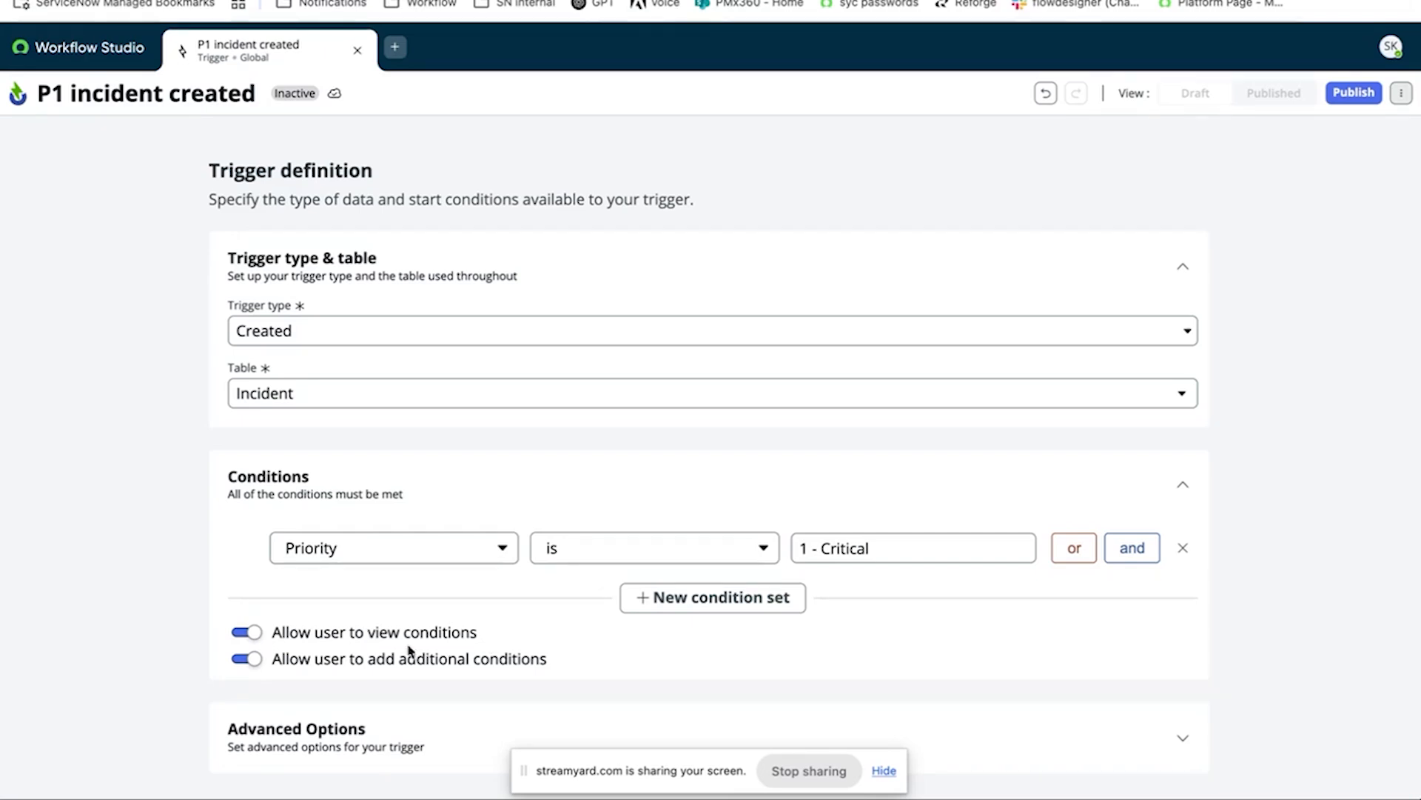
# - Try the switches that allow users to view conditions and to add additional conditions
pyautogui.click(240, 635)
pyautogui.click(249, 634)
pyautogui.click(247, 659)
# - Examine the trigger's advanced options, including the session choices for when to run the flow, and collapse the section
pyautogui.click(1008, 746)
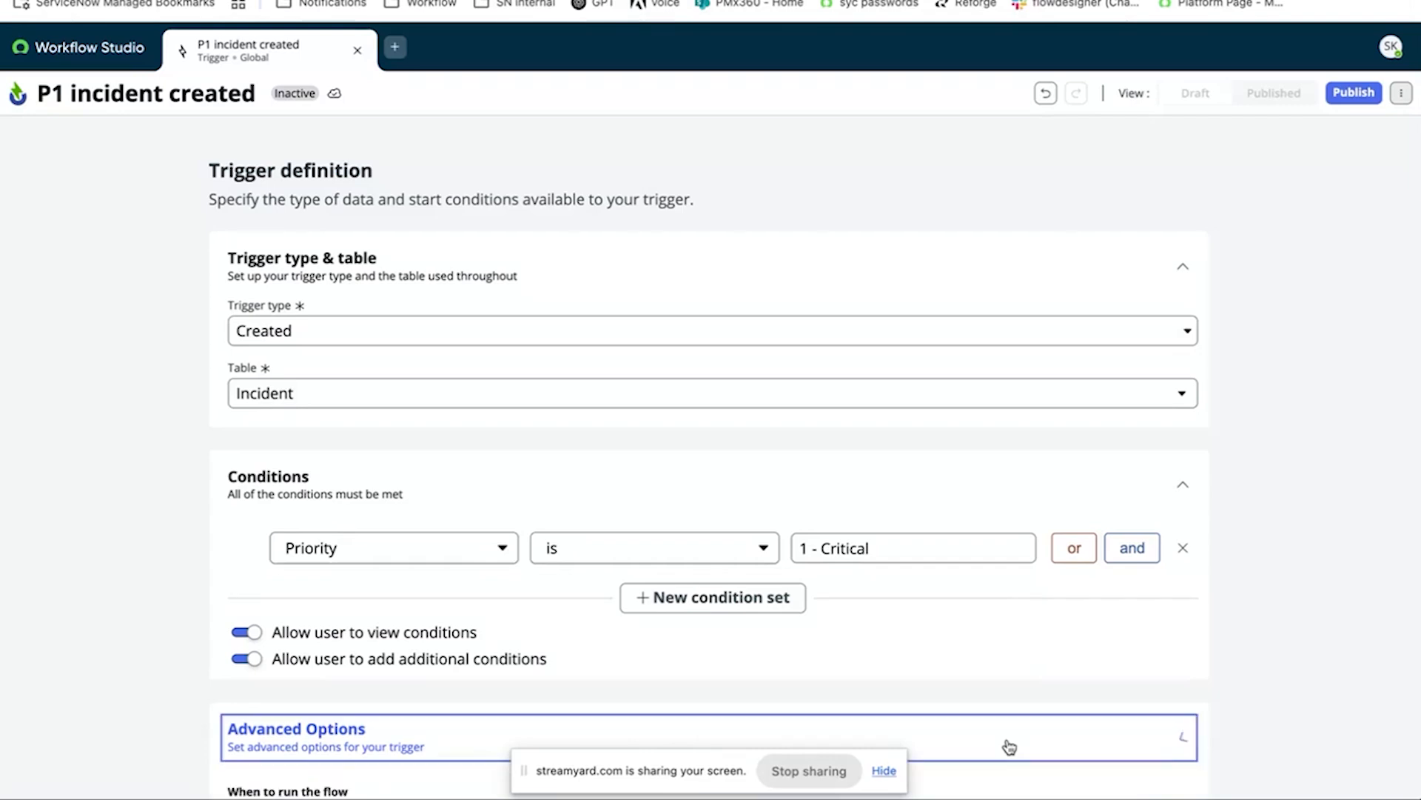
pyautogui.scroll(-4, 1010, 747)
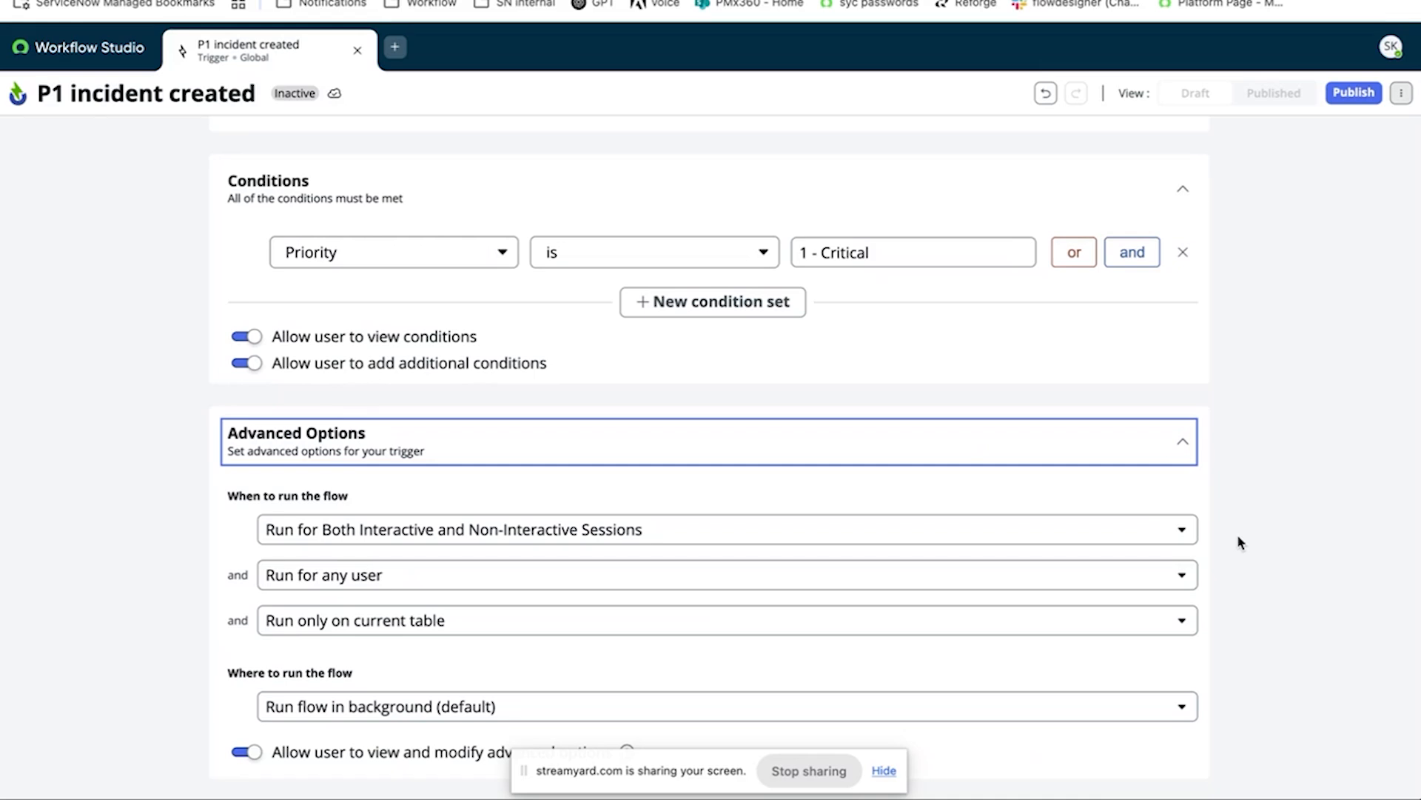
pyautogui.click(1051, 521)
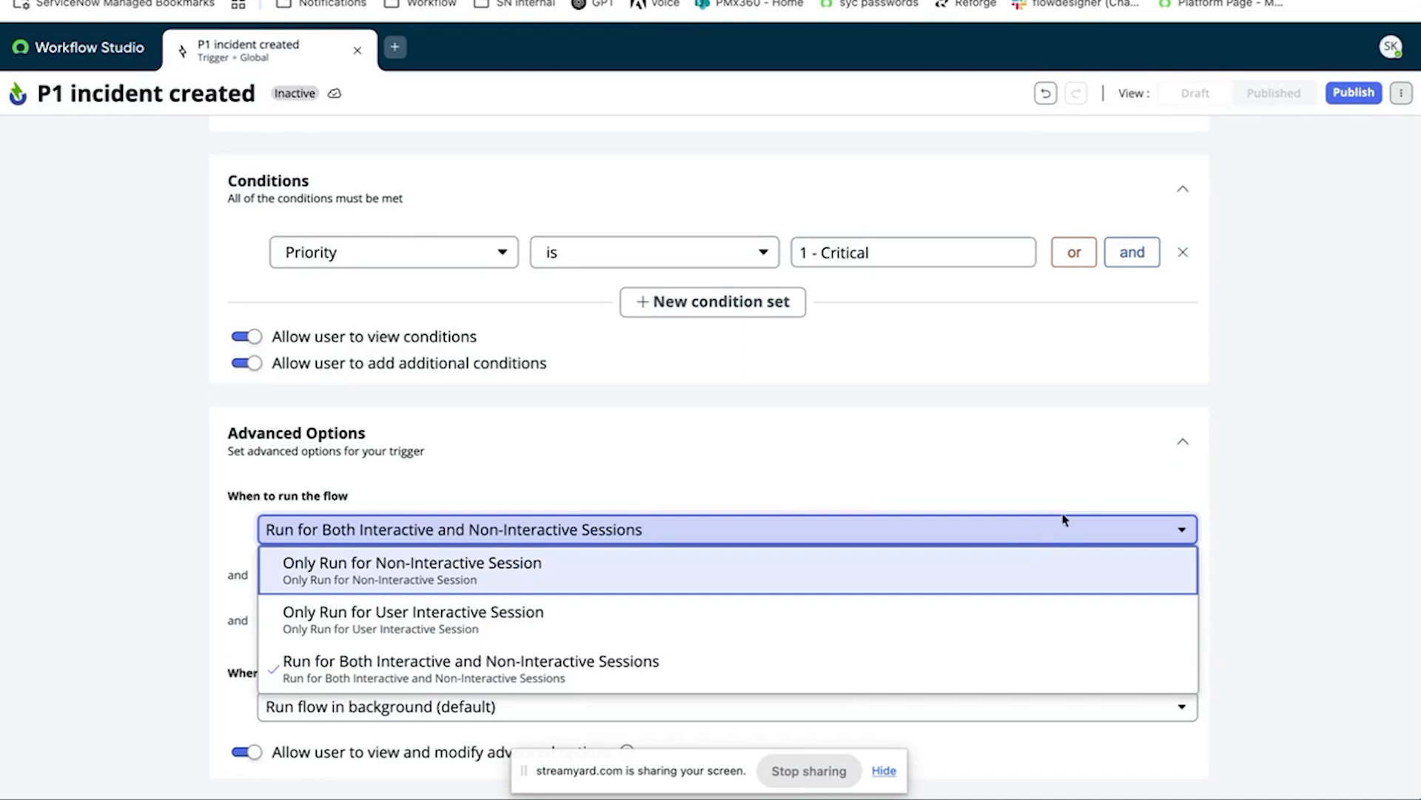
pyautogui.click(1240, 479)
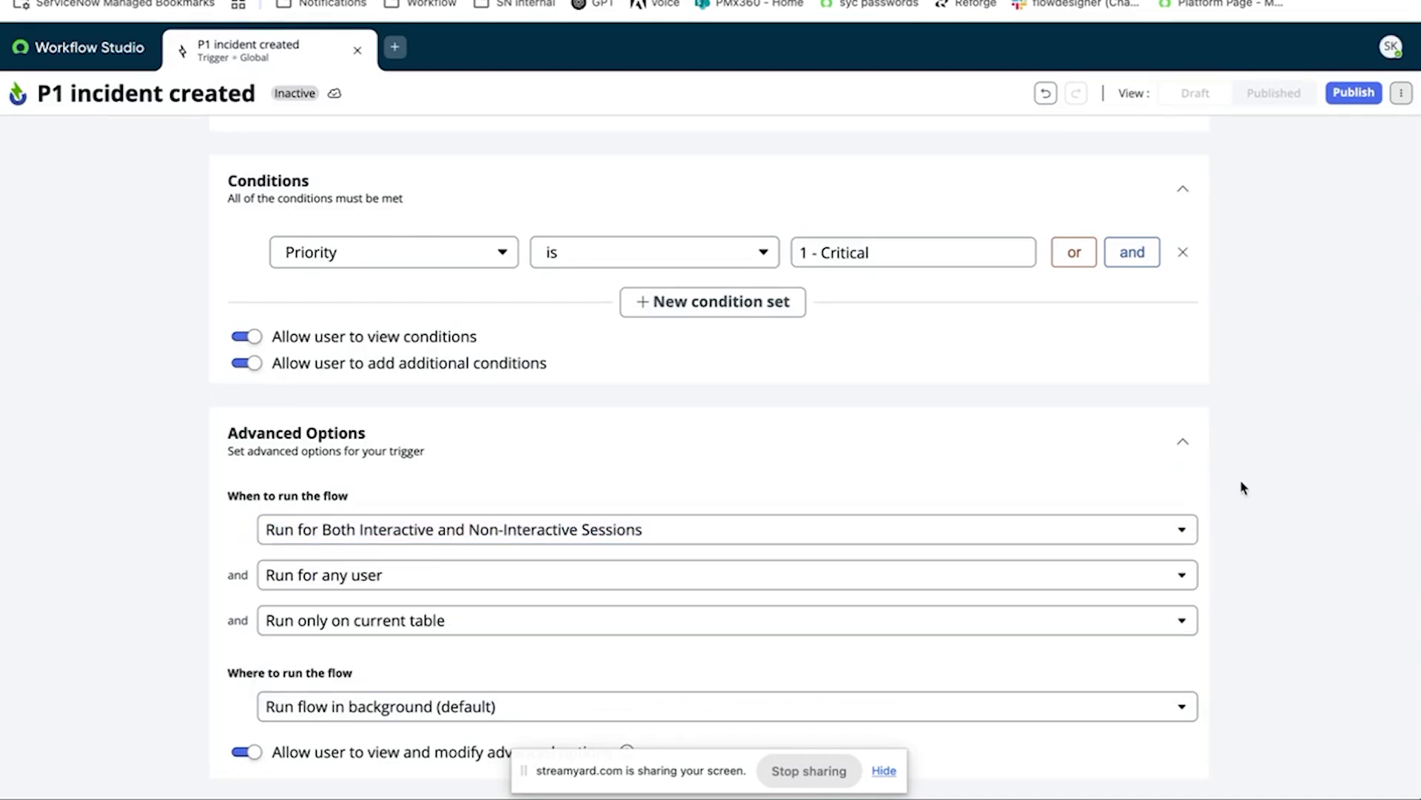
pyautogui.click(1183, 442)
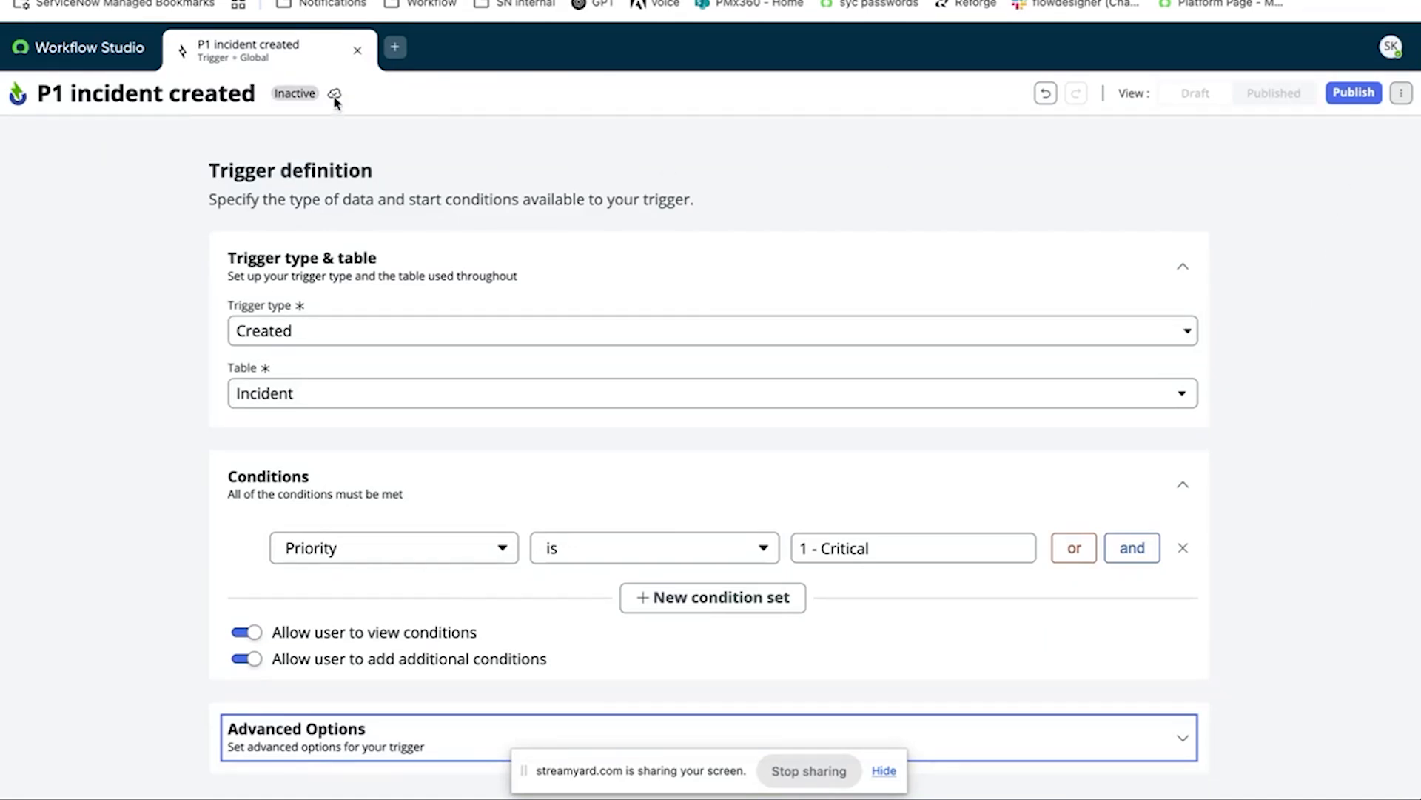
# - Review the trigger's properties and close them without editing
pyautogui.moveTo(336, 103)
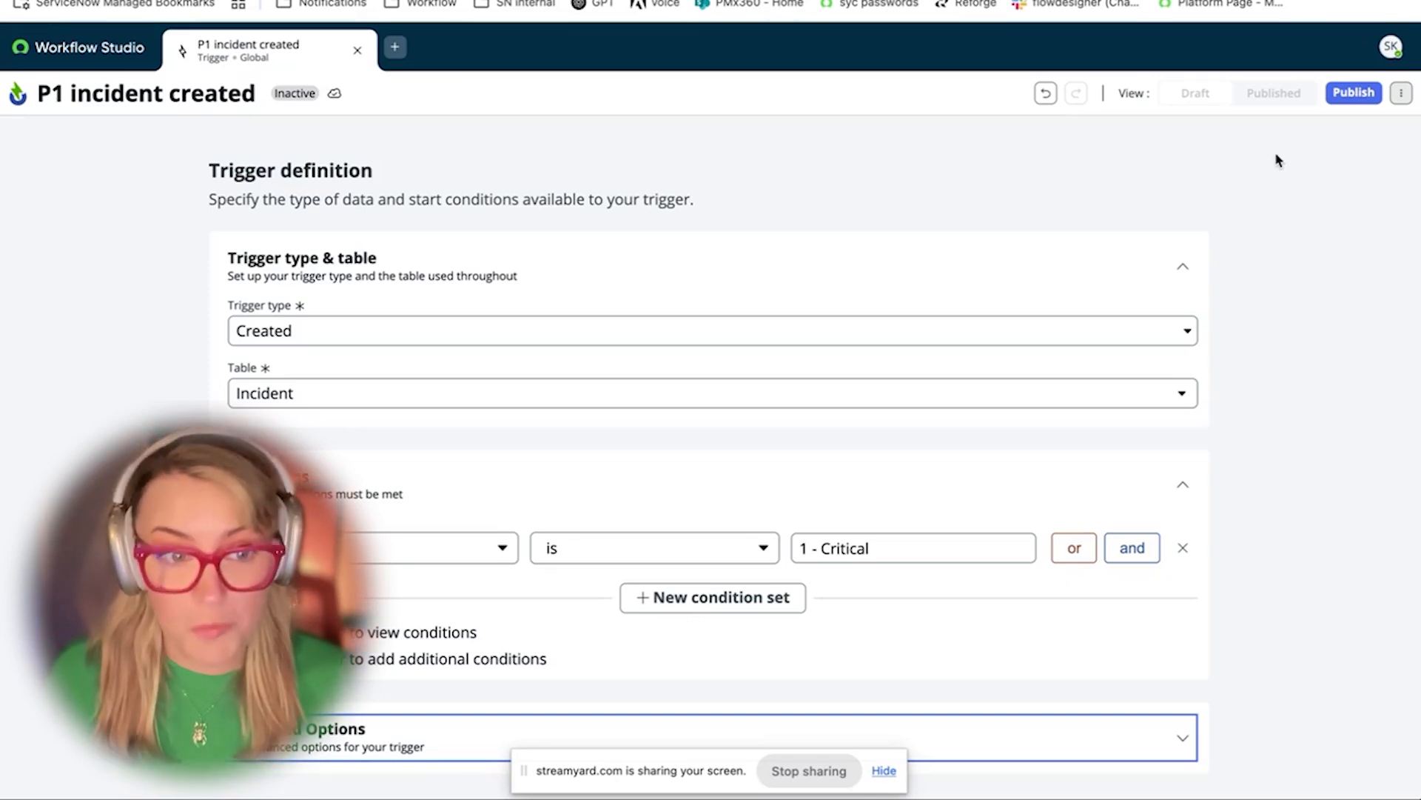
pyautogui.click(1404, 93)
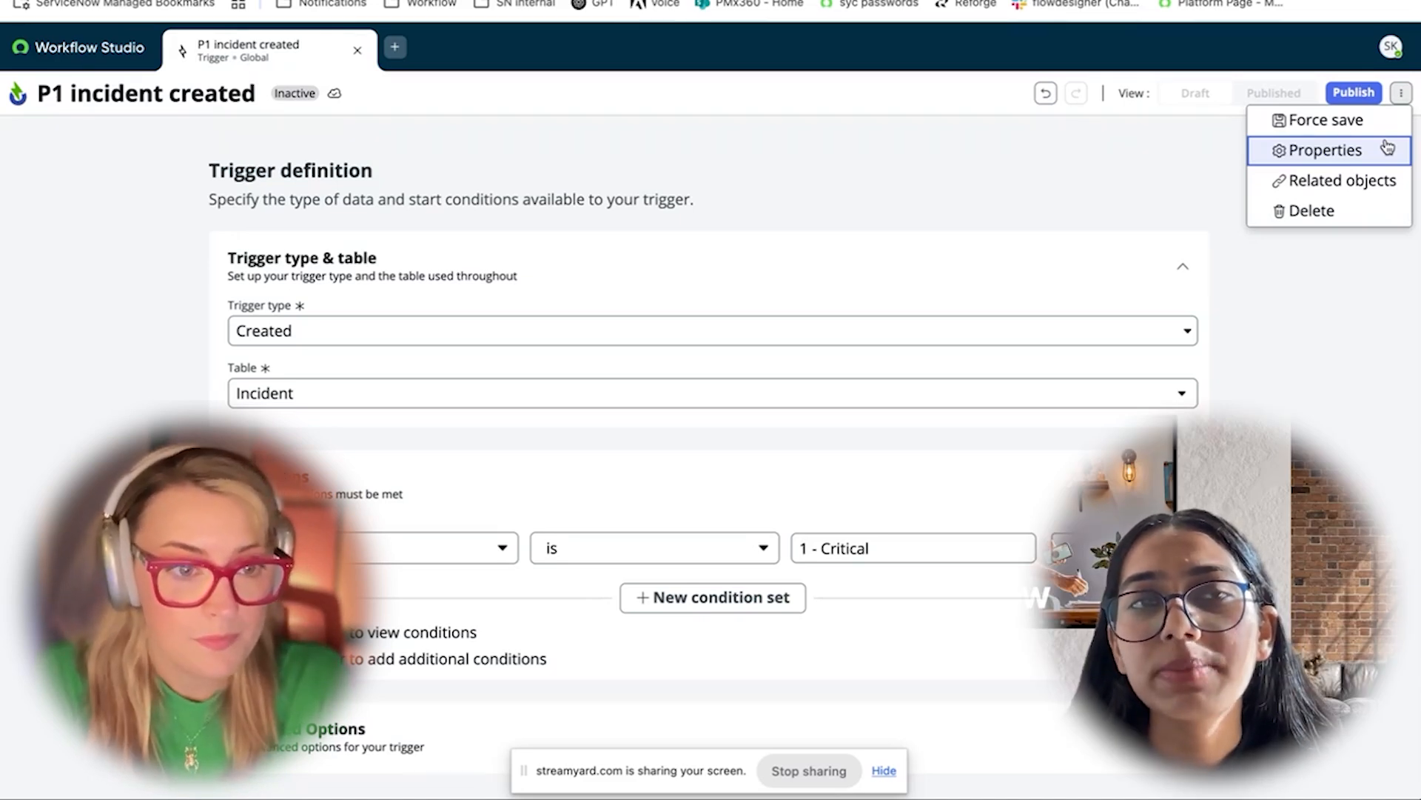
pyautogui.click(1387, 147)
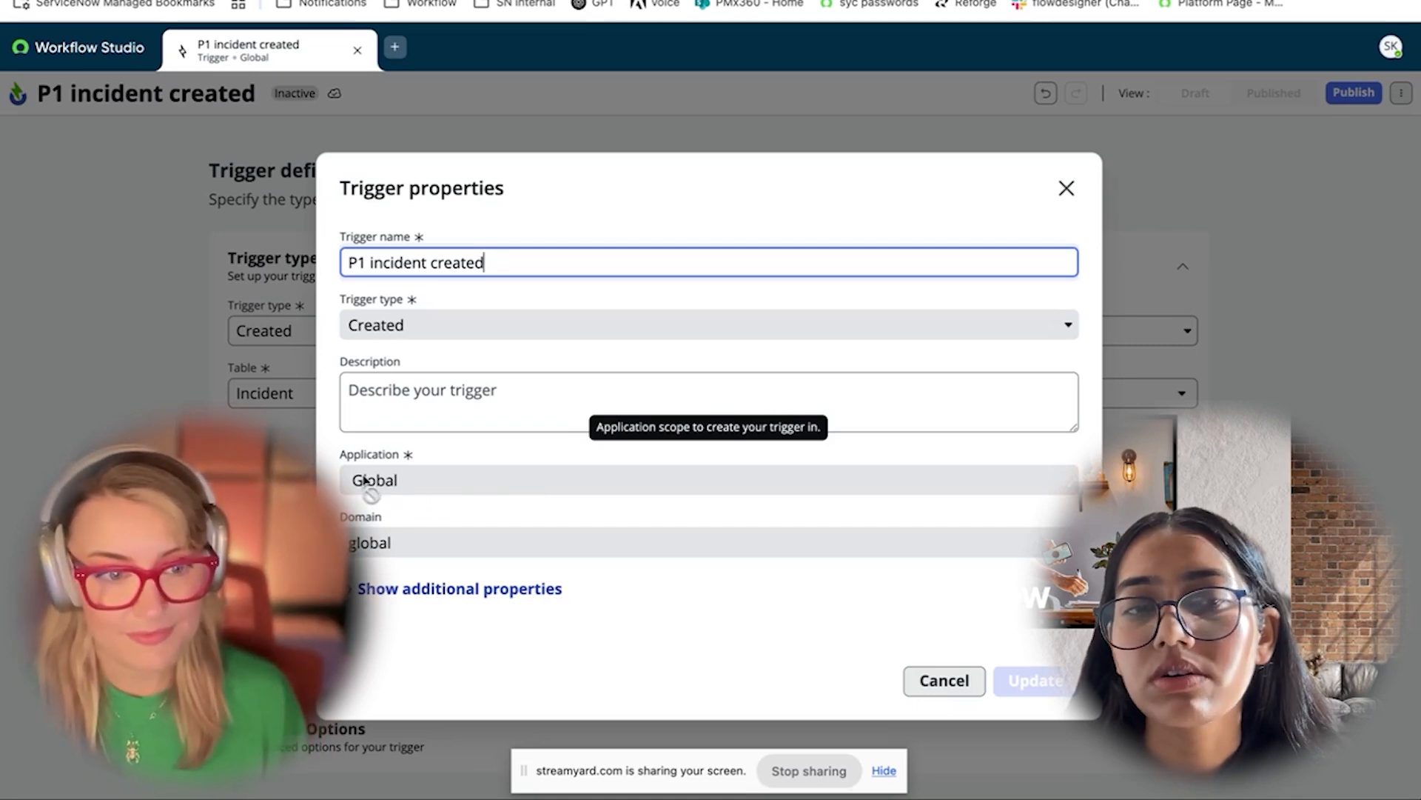
pyautogui.click(1067, 189)
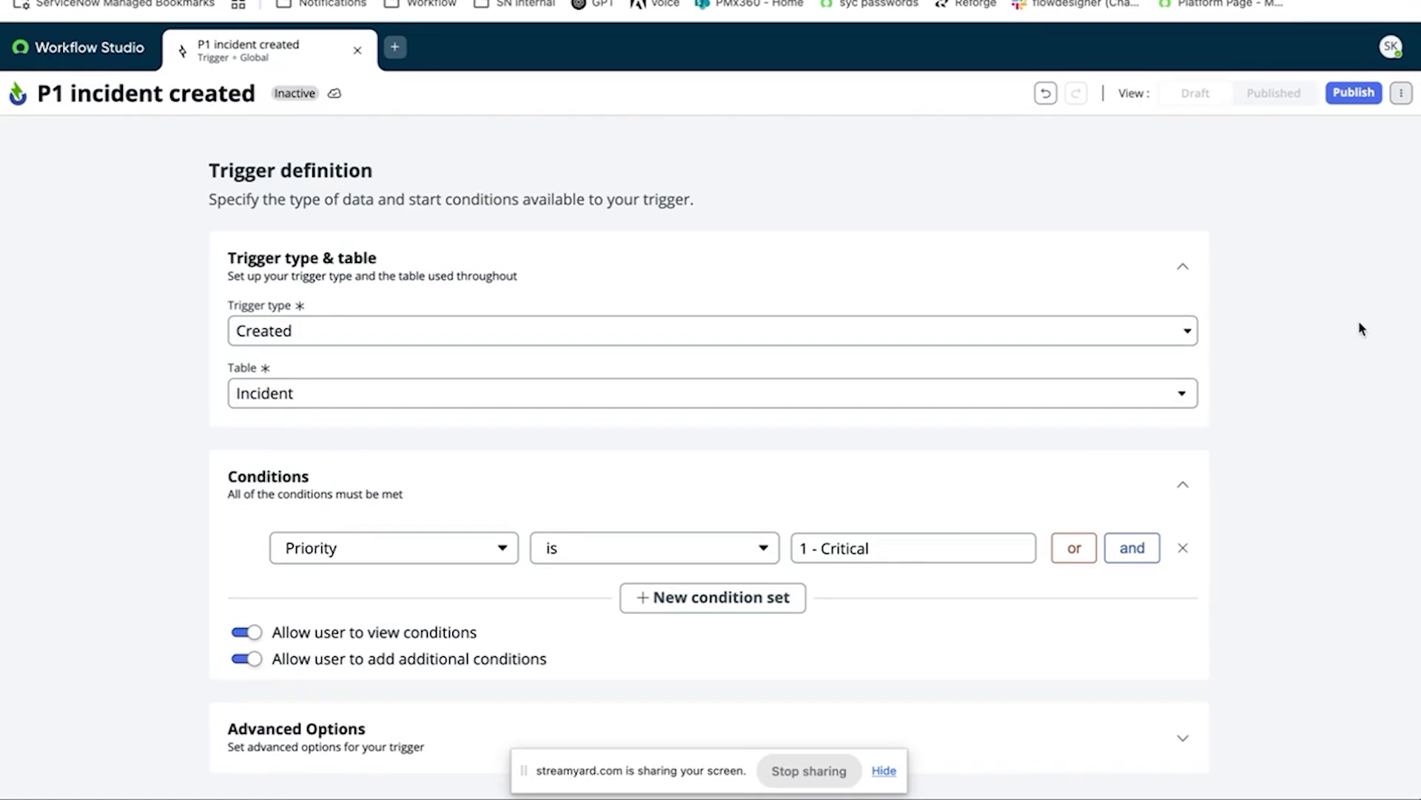
# - Publish the "P1 incident created" trigger for use in flows
pyautogui.click(1353, 93)
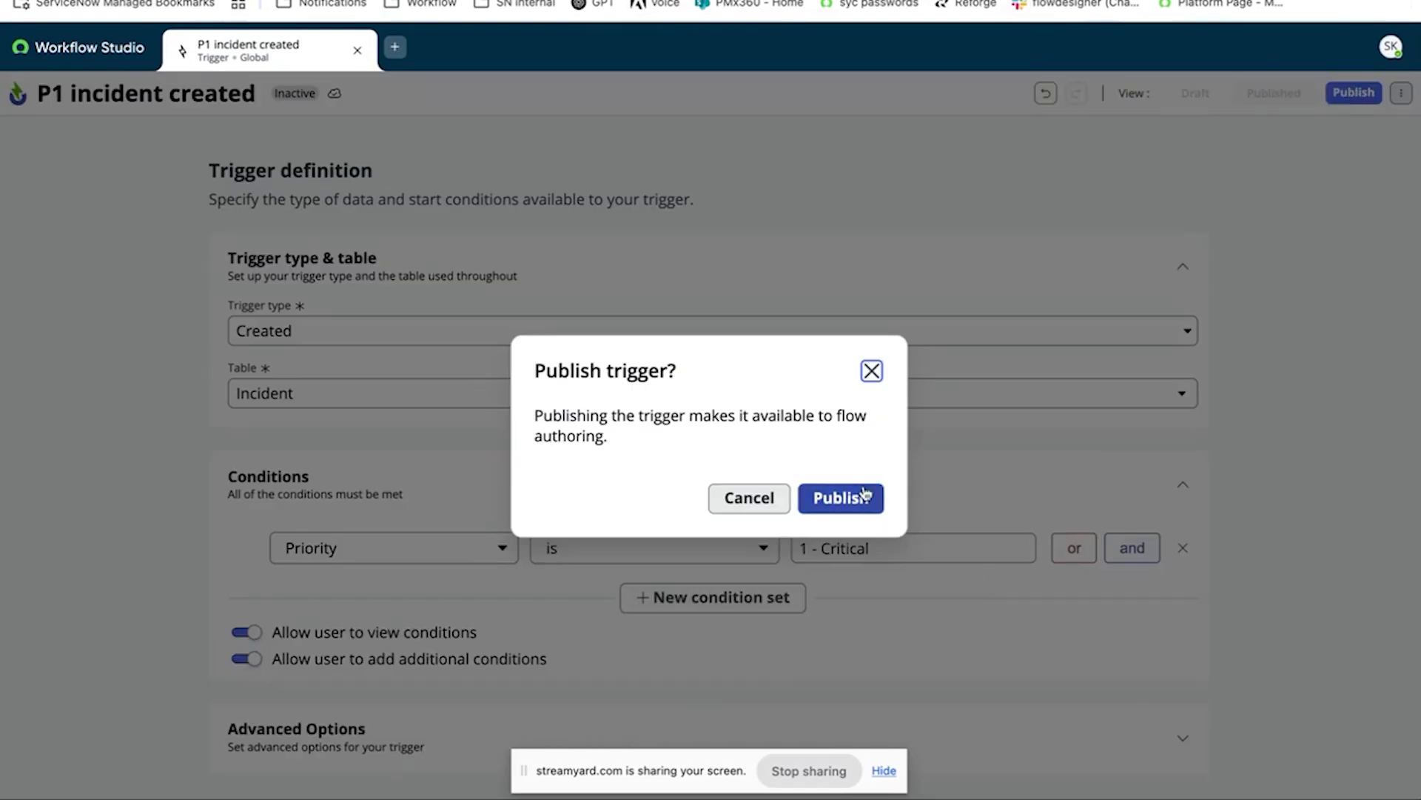
pyautogui.click(844, 498)
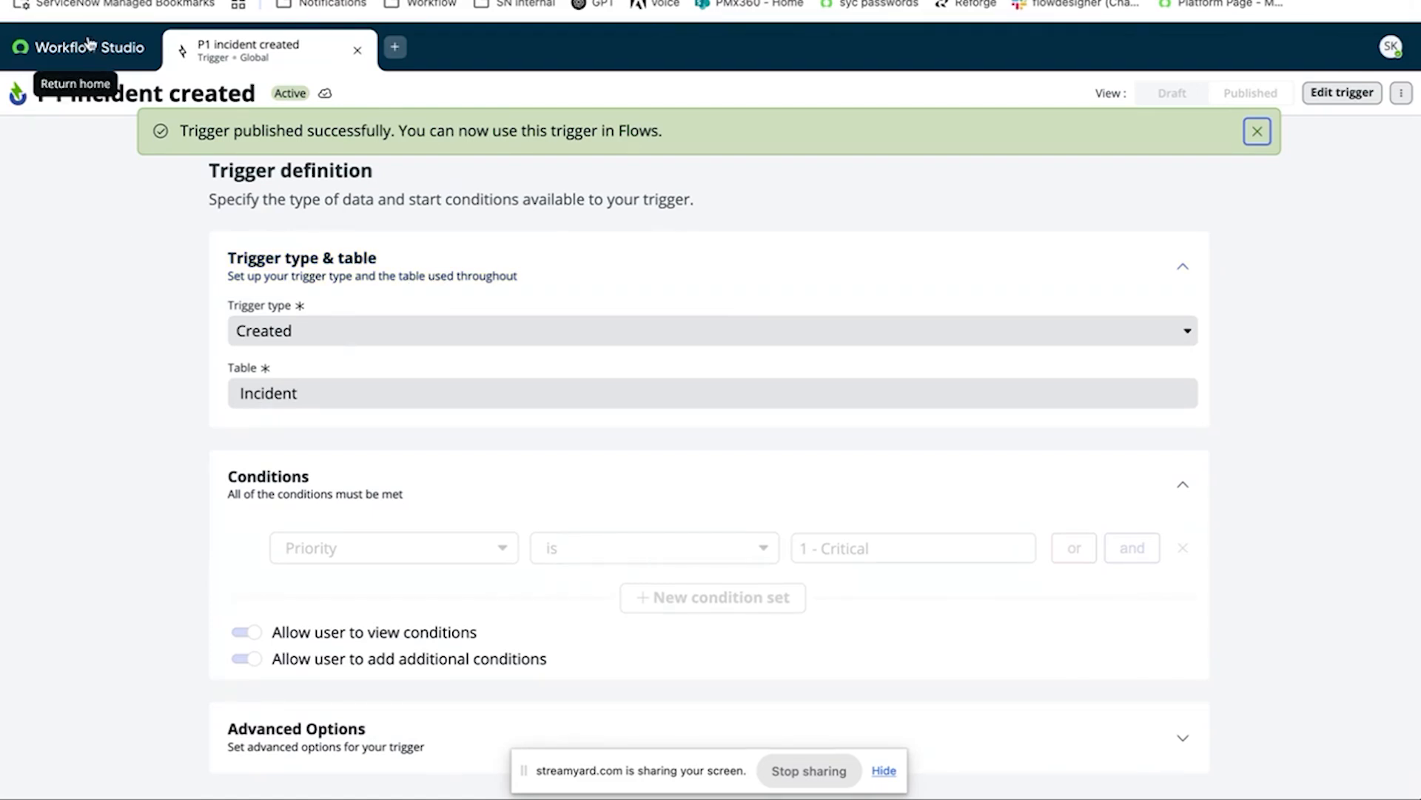
# - Open the "Priority incident created" flow and add a record Created trigger to it
pyautogui.click(87, 43)
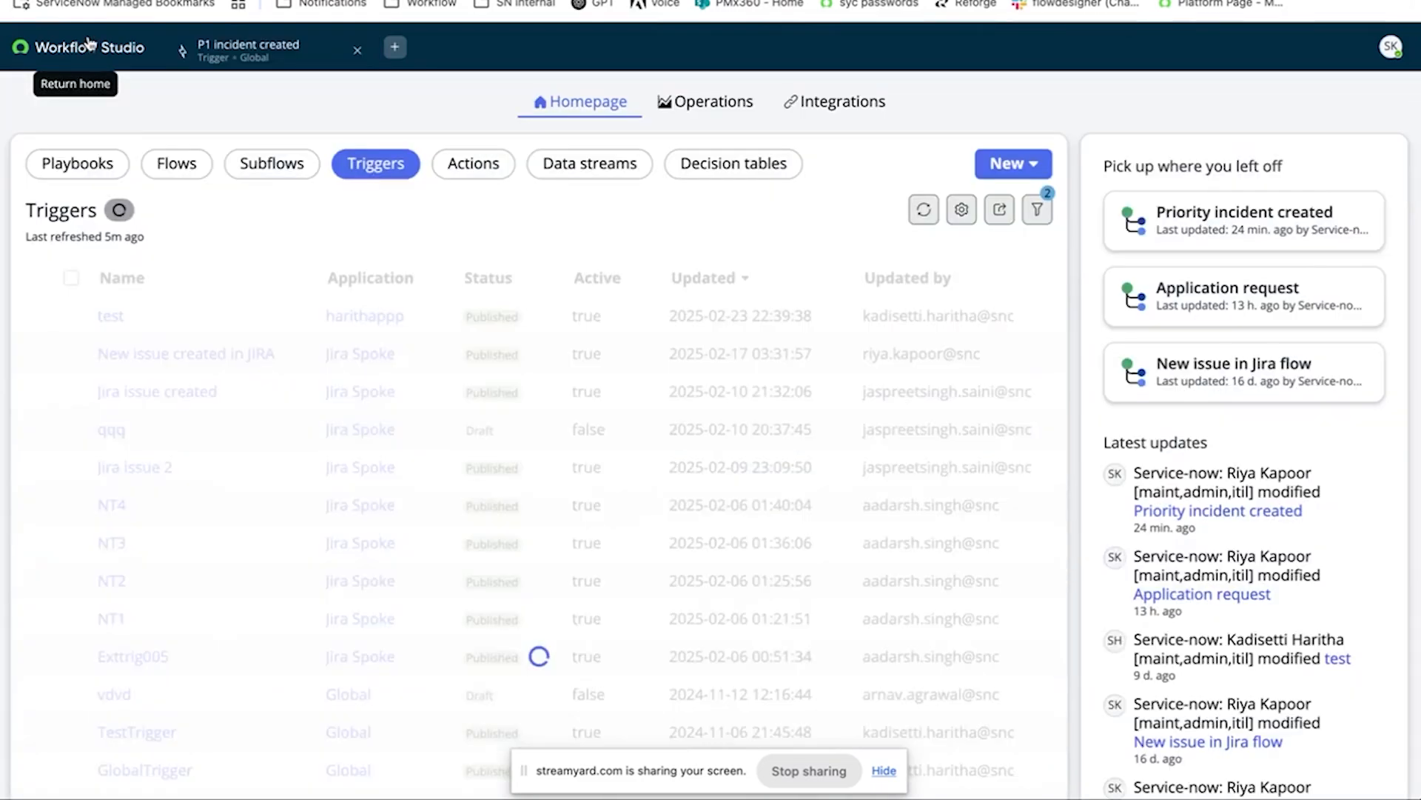
pyautogui.click(176, 165)
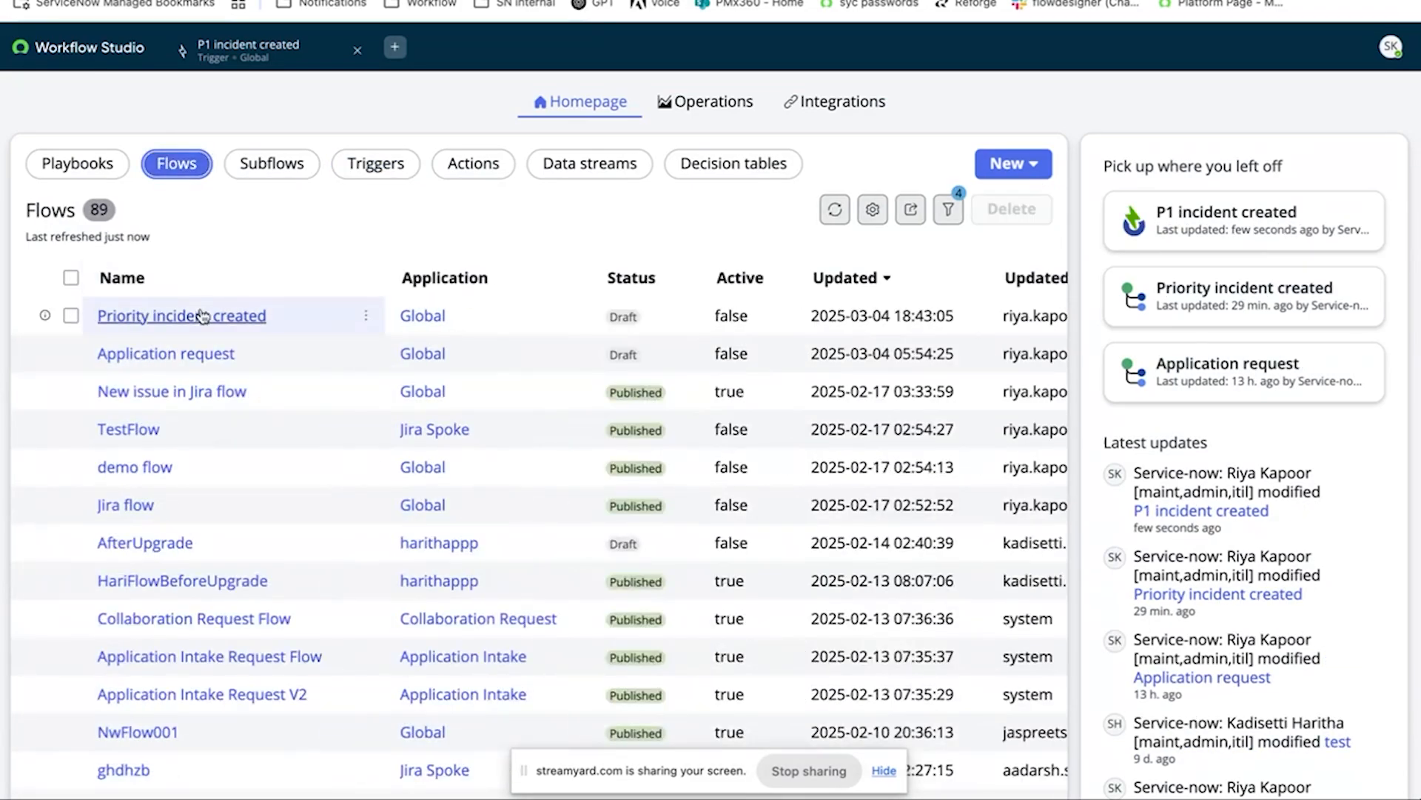
pyautogui.click(203, 316)
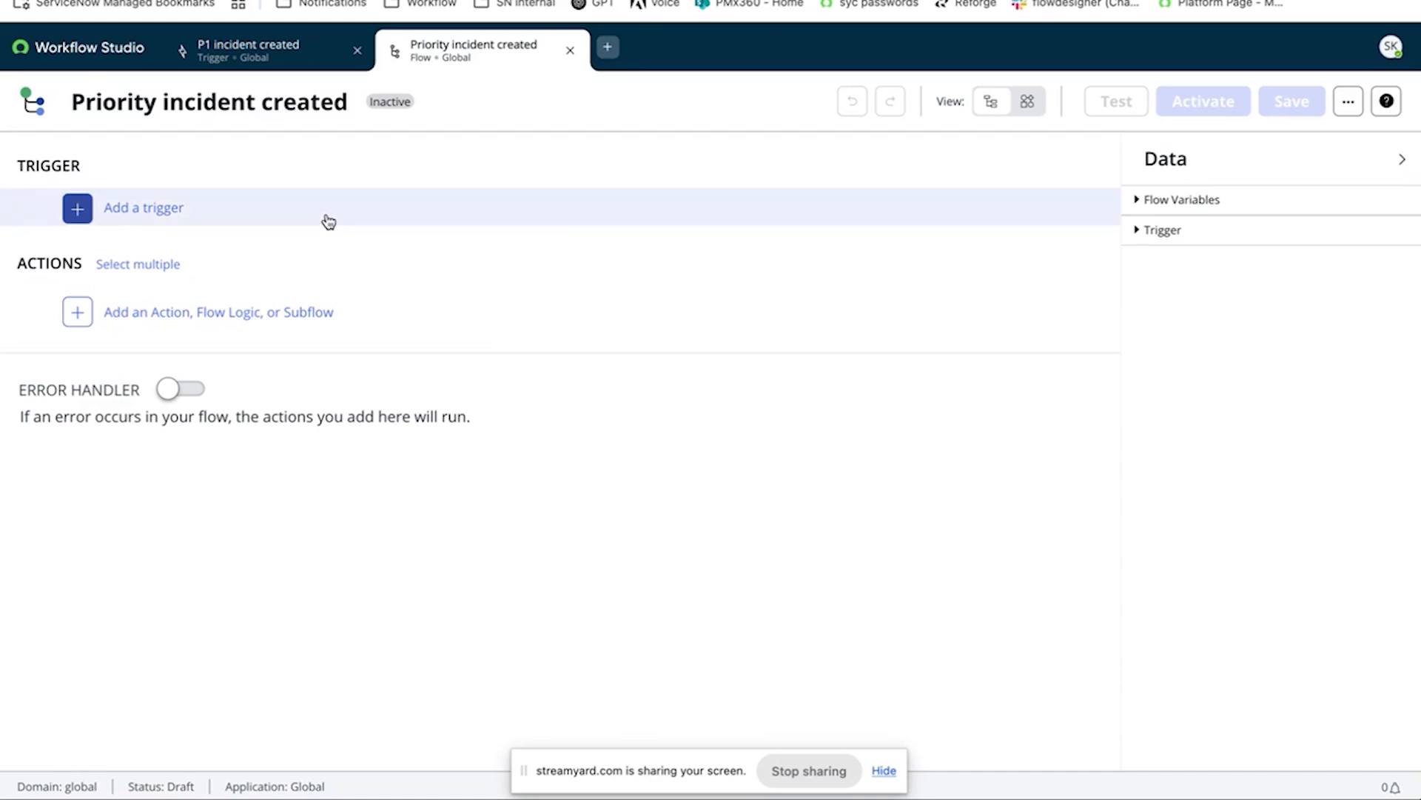
pyautogui.click(237, 210)
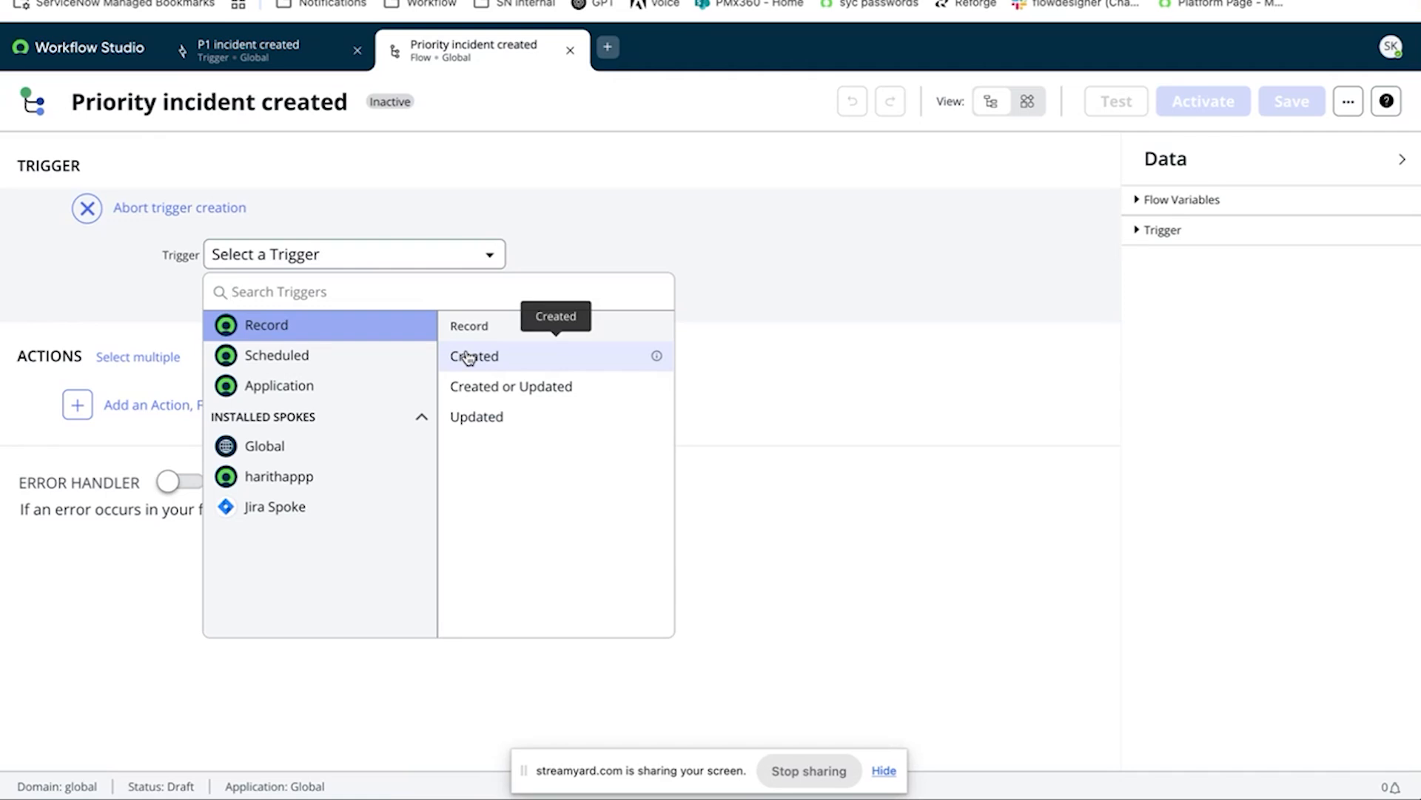
pyautogui.click(515, 360)
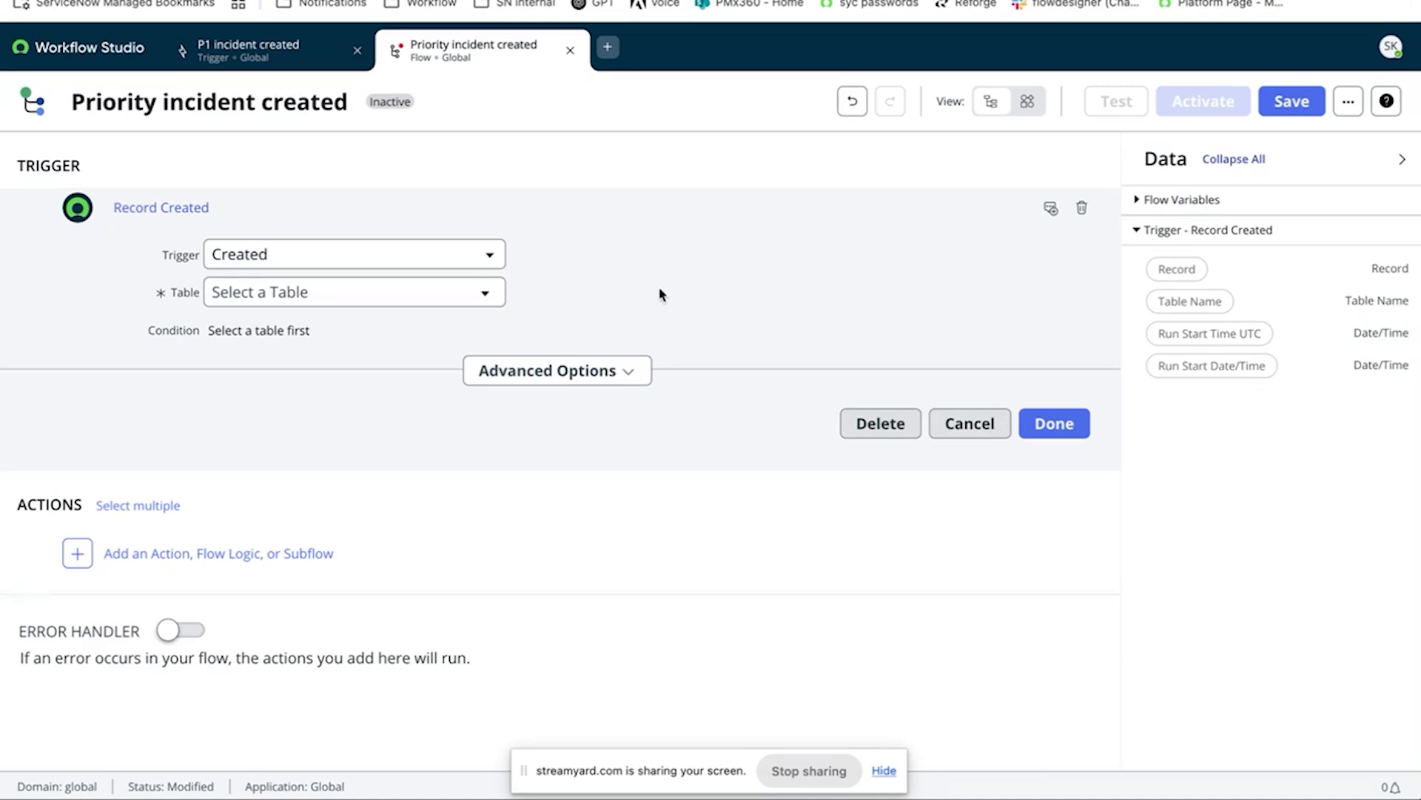
# - Replace the flow's record trigger with the saved "P1 incident created" trigger from the Global spoke
pyautogui.click(465, 255)
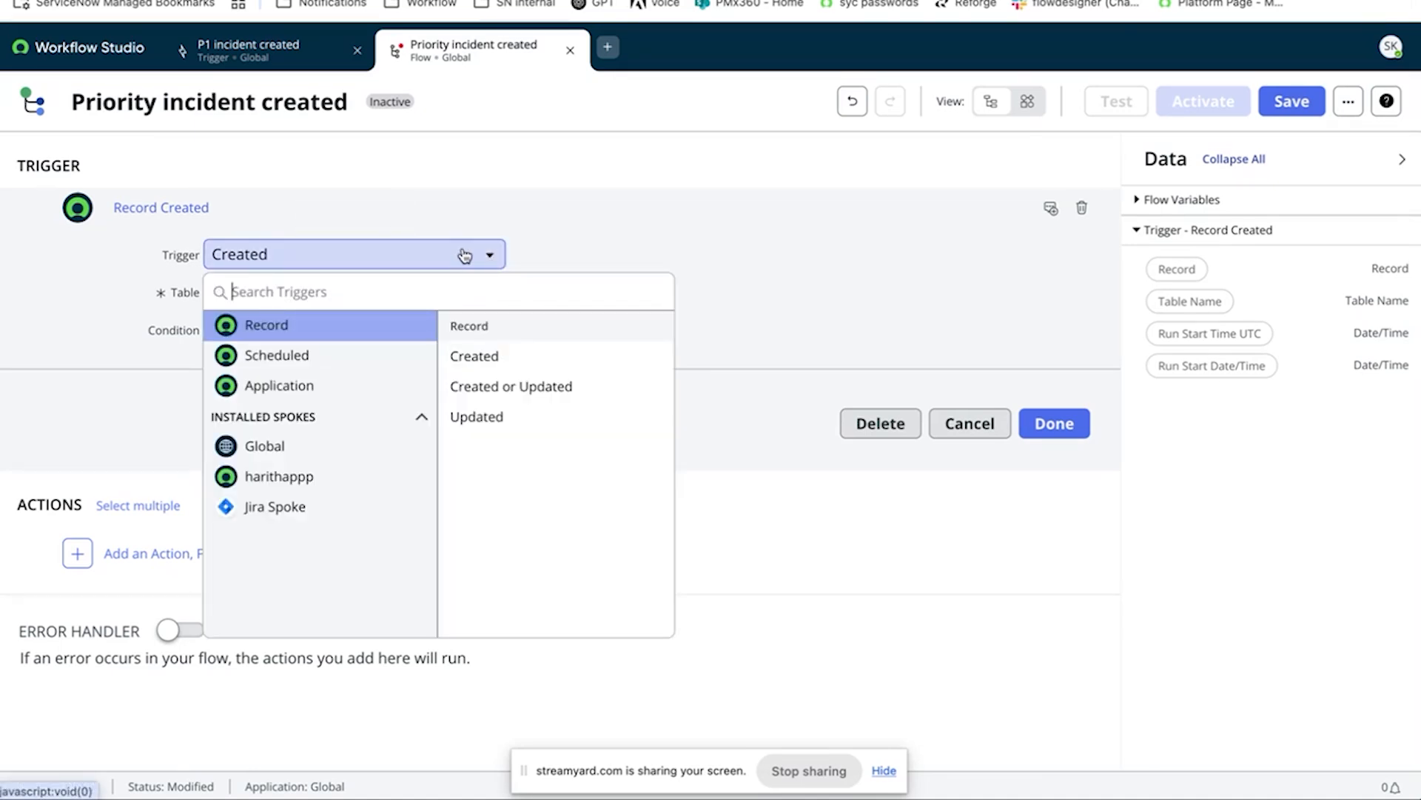
pyautogui.click(379, 445)
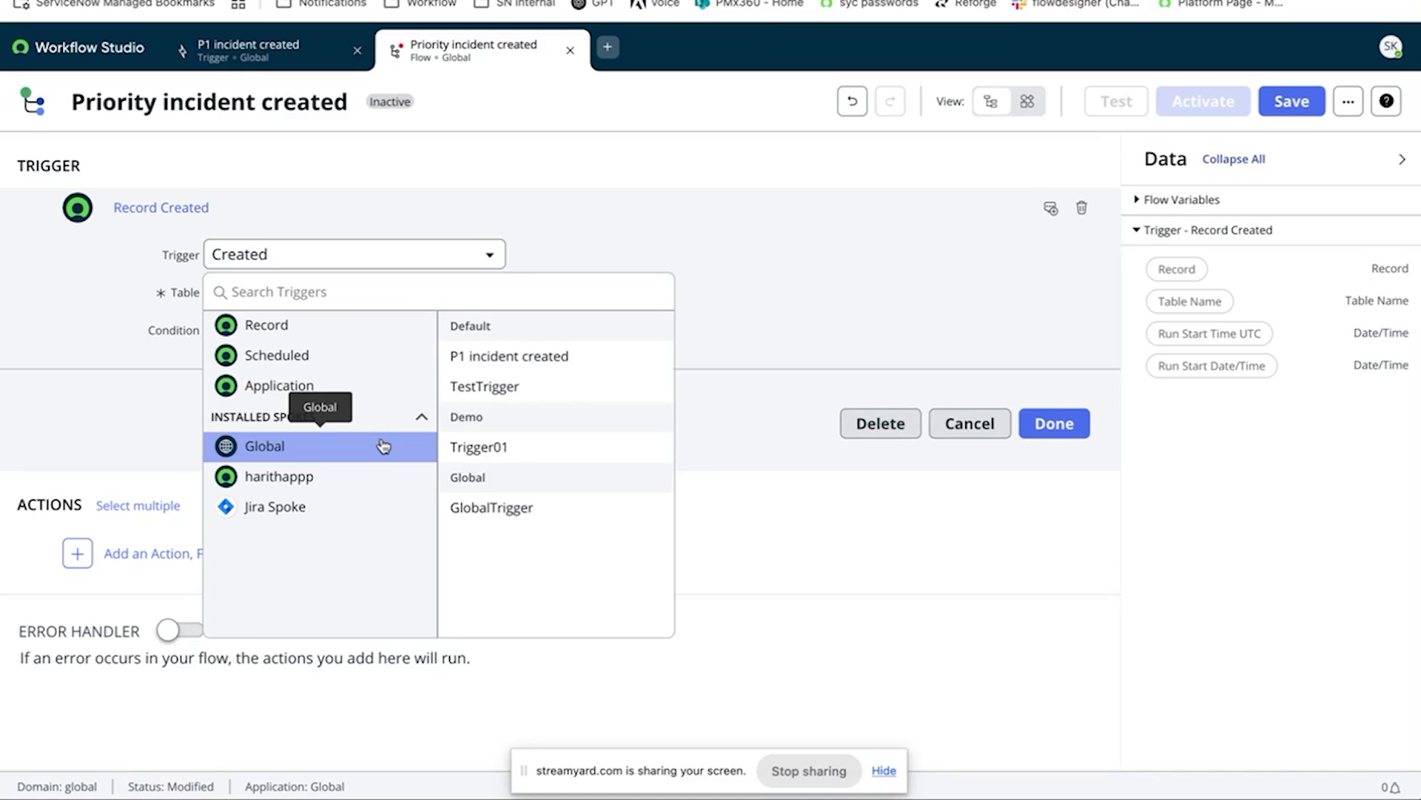
pyautogui.click(573, 360)
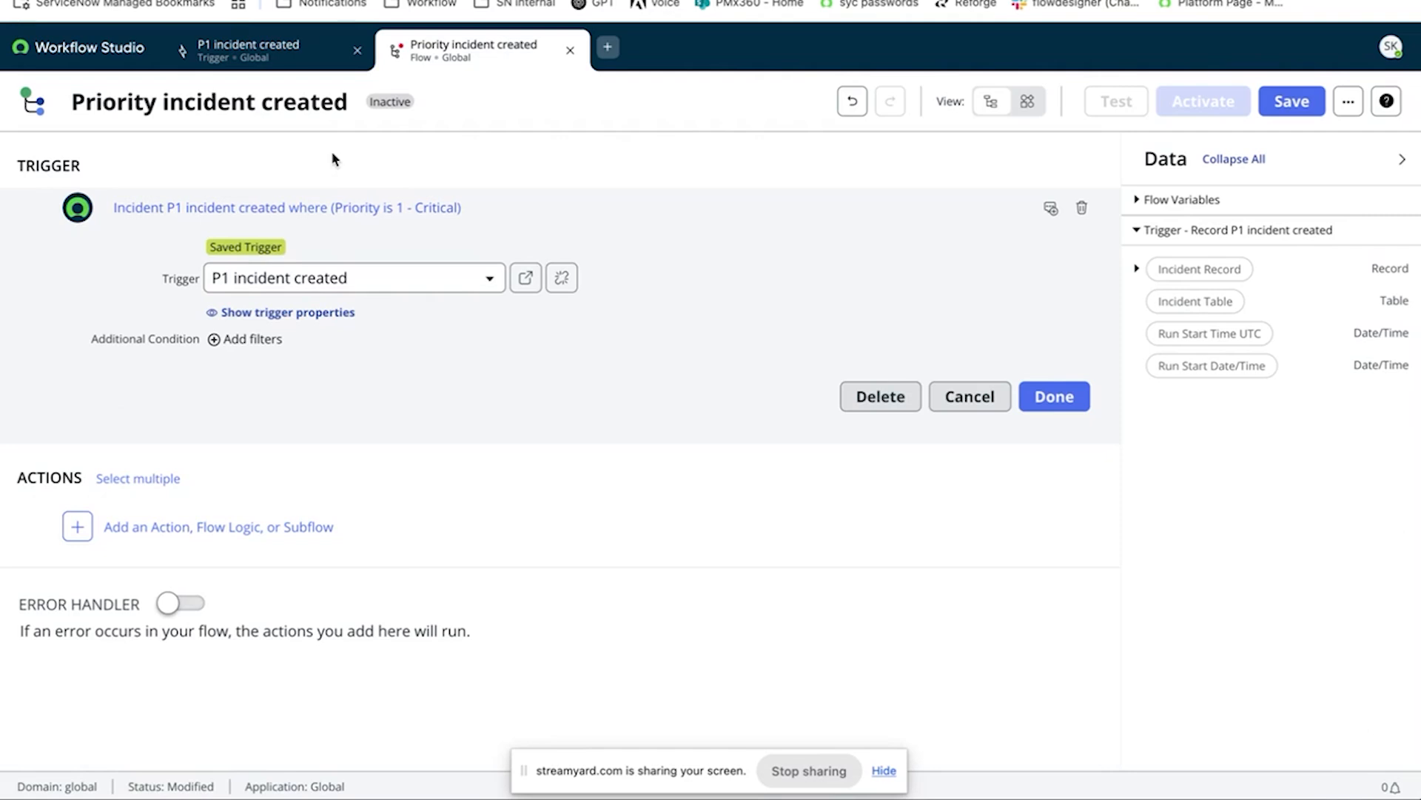
# - Edit the published "P1 incident created" trigger and add an and-condition requiring Active is true
pyautogui.click(298, 50)
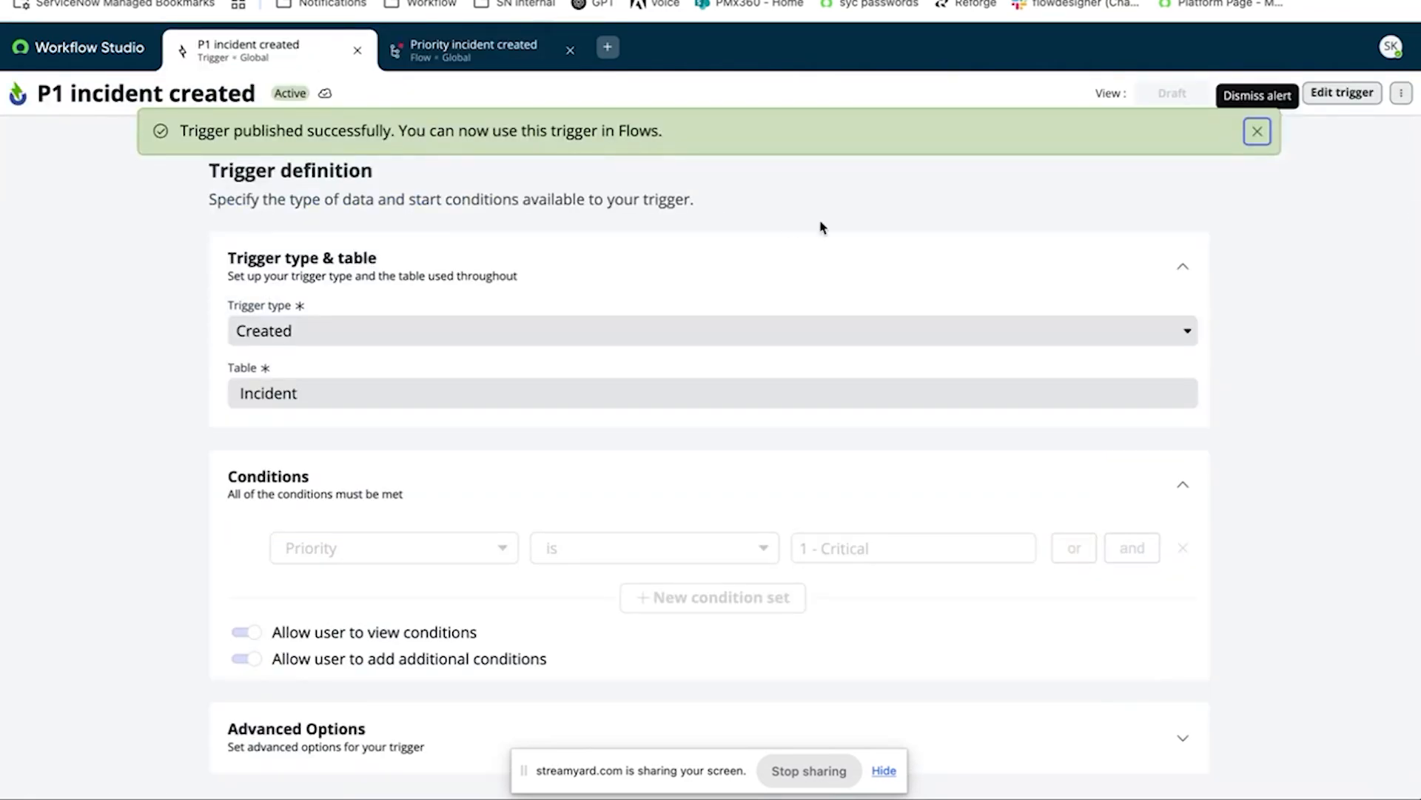
pyautogui.click(1257, 131)
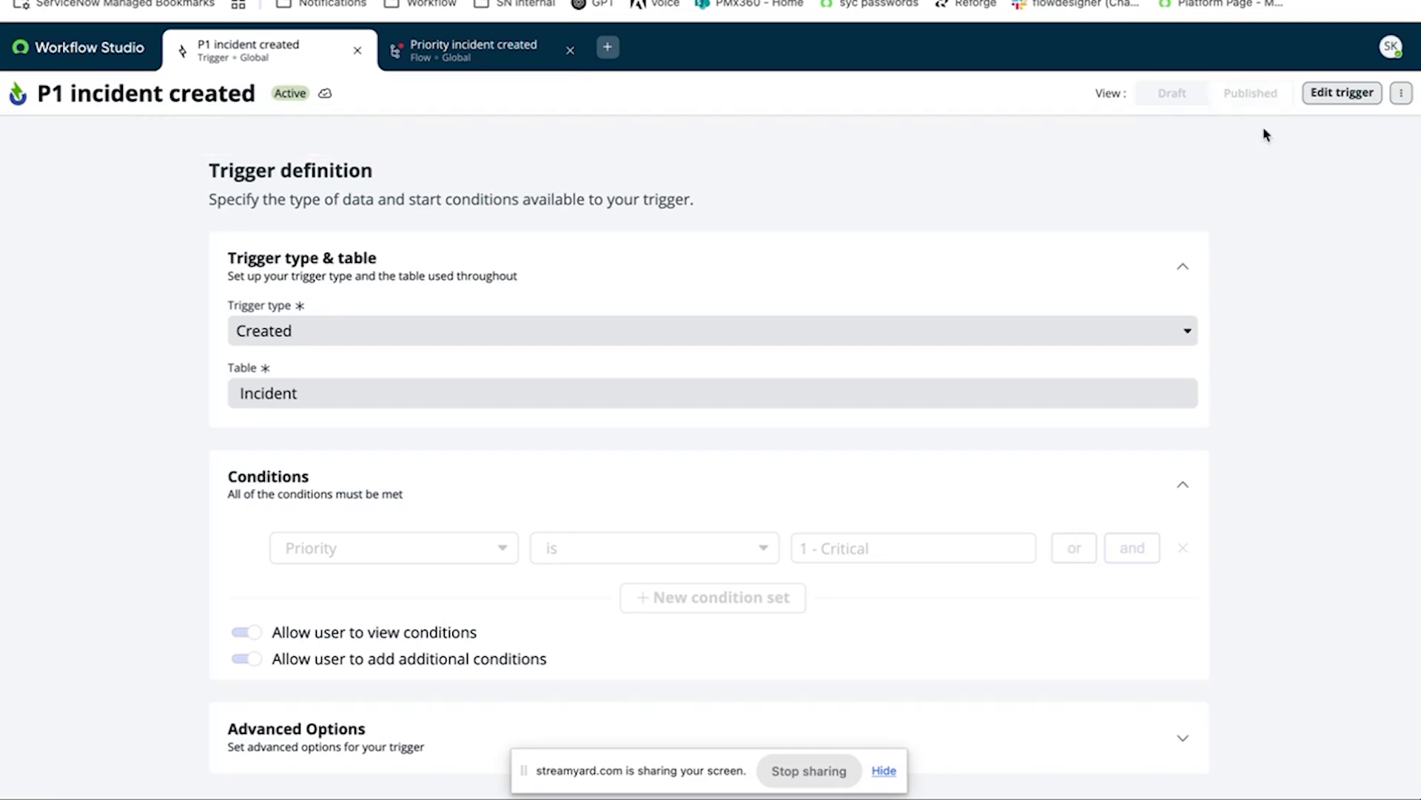
pyautogui.click(1329, 100)
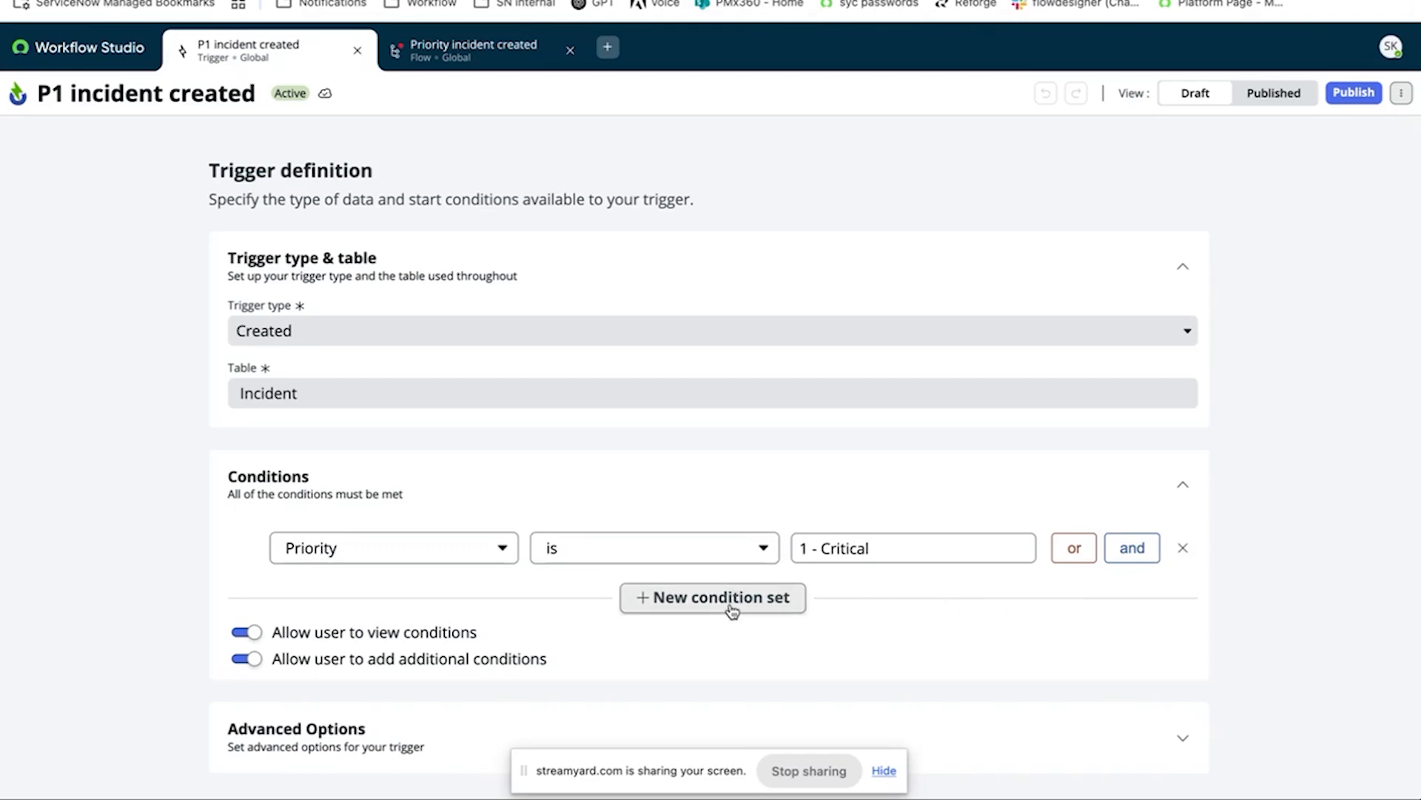
pyautogui.click(1136, 555)
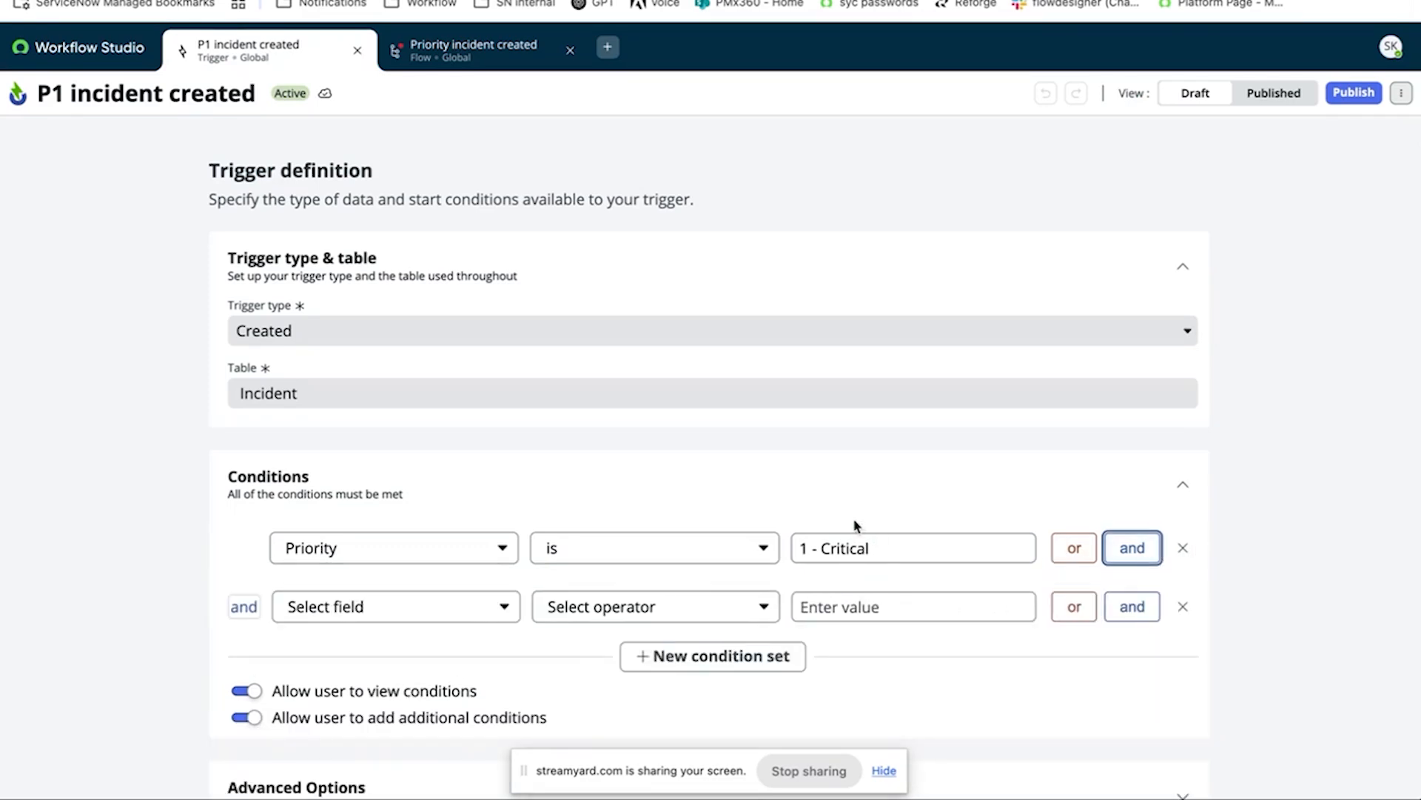
pyautogui.scroll(-1, 856, 525)
pyautogui.click(499, 556)
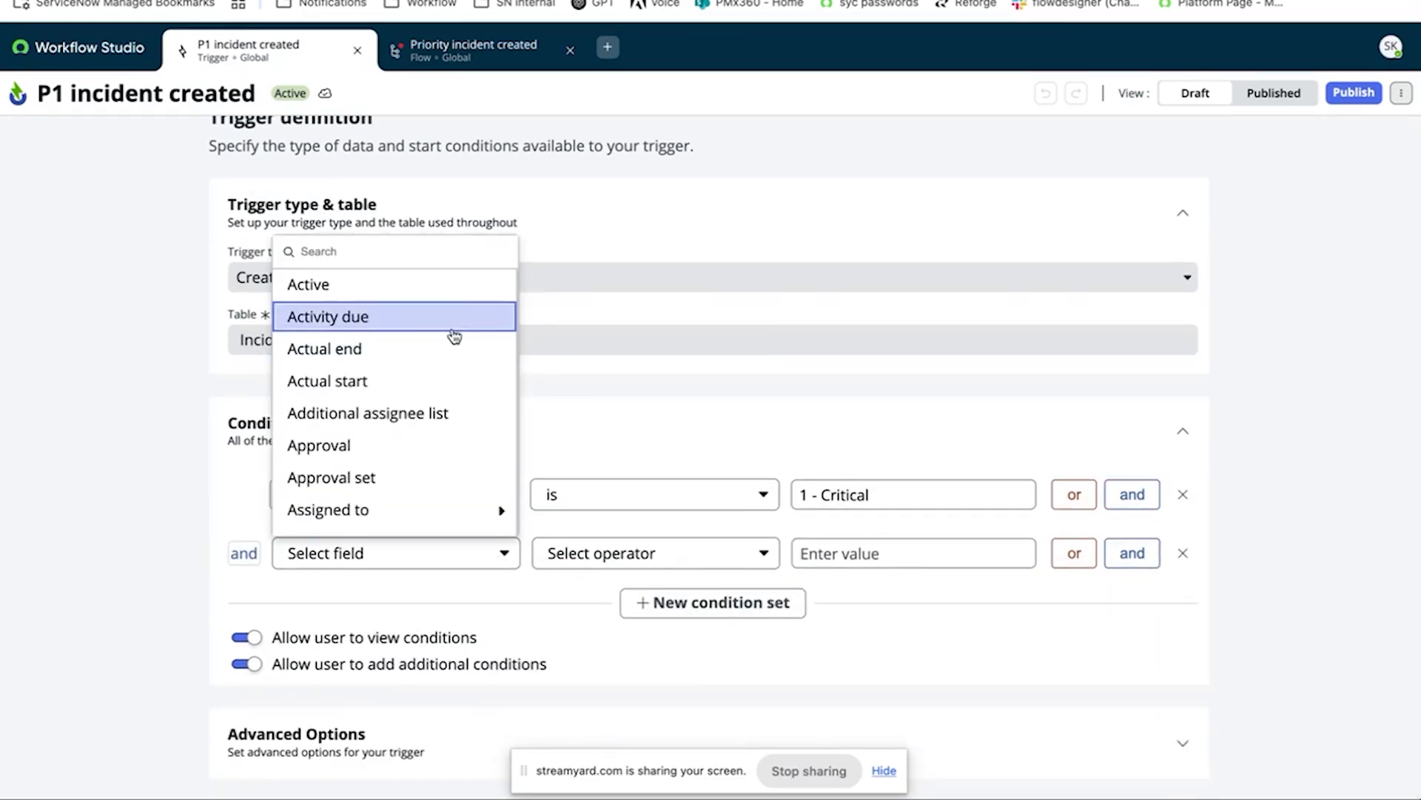
pyautogui.click(453, 289)
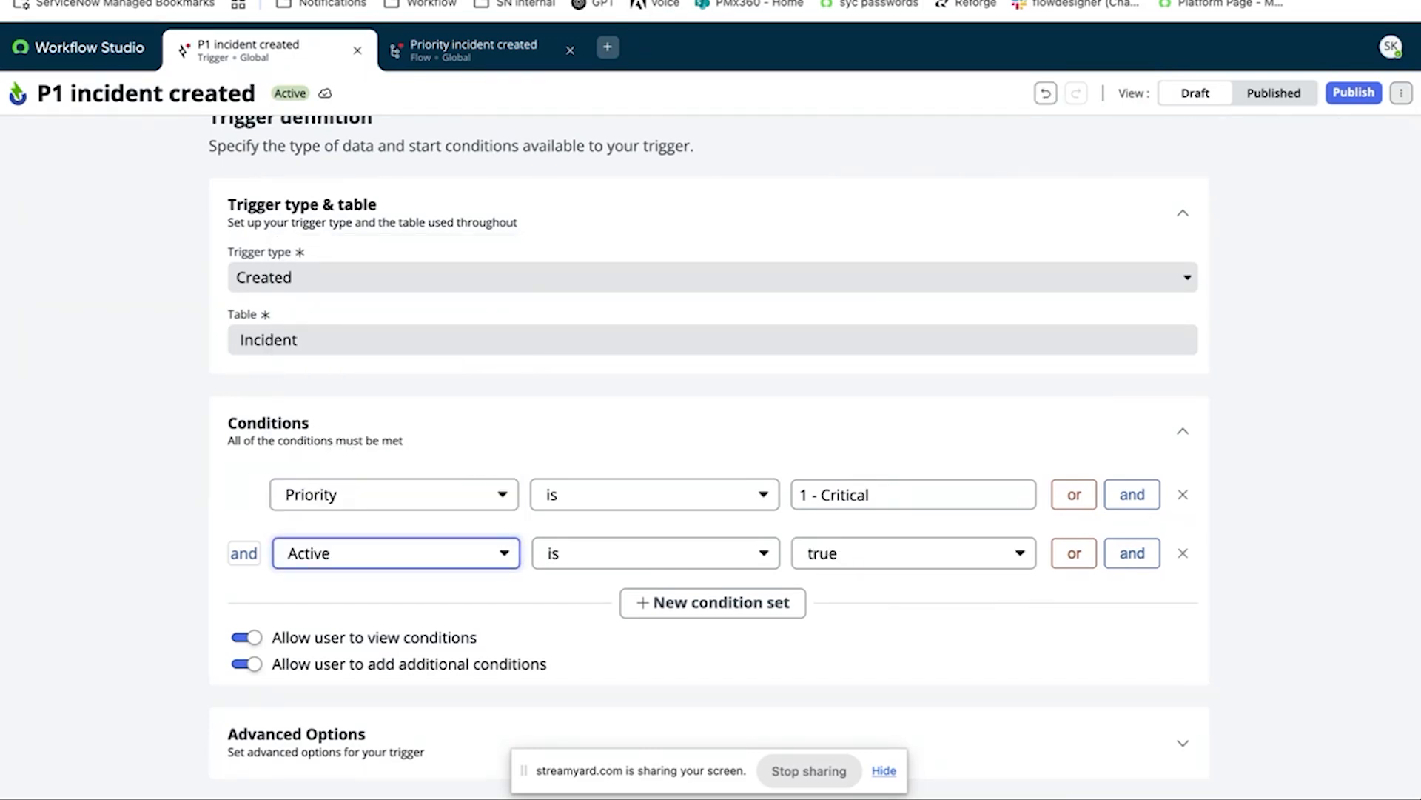
# - Save the "Priority incident created" flow with the saved trigger and expand its trigger details
pyautogui.click(499, 59)
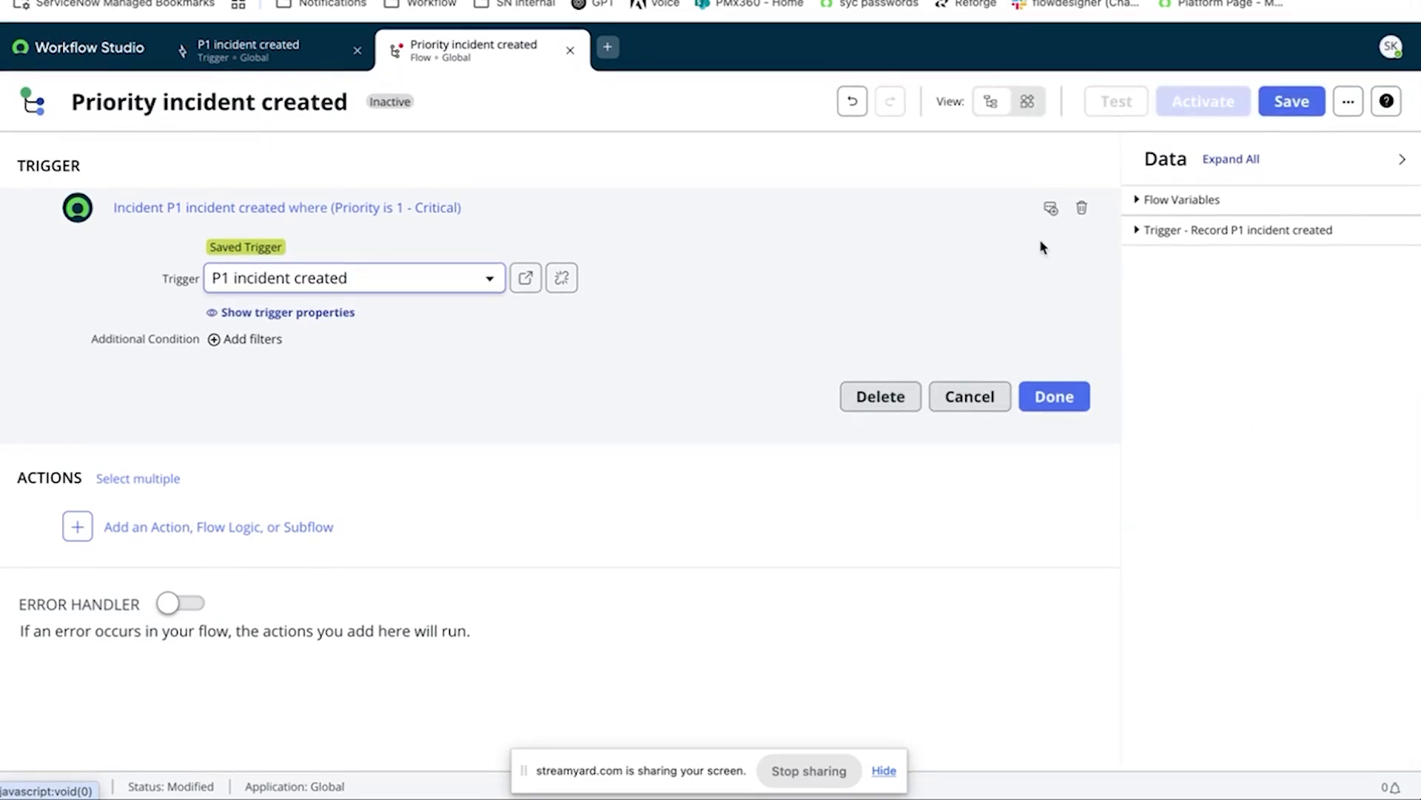
pyautogui.click(1308, 114)
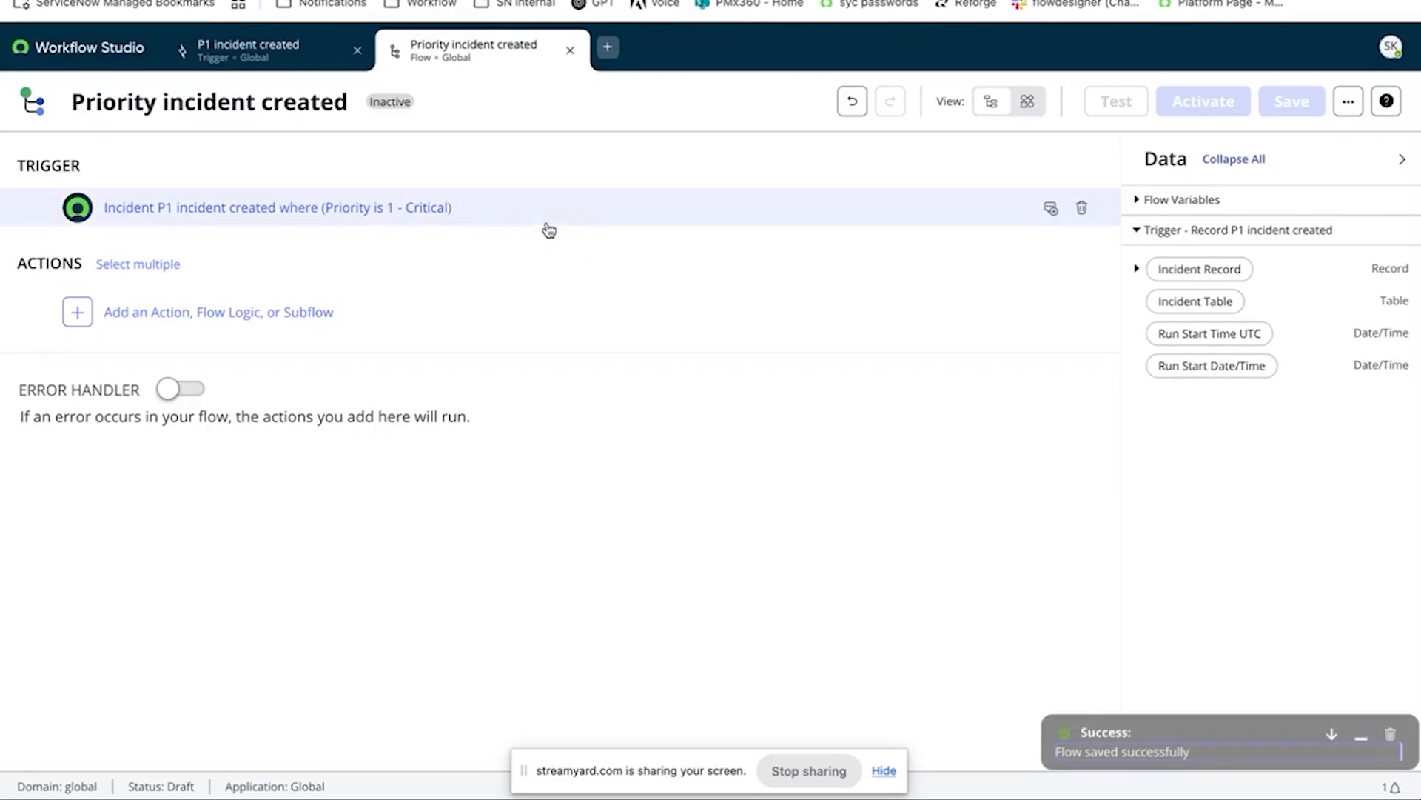
pyautogui.click(507, 220)
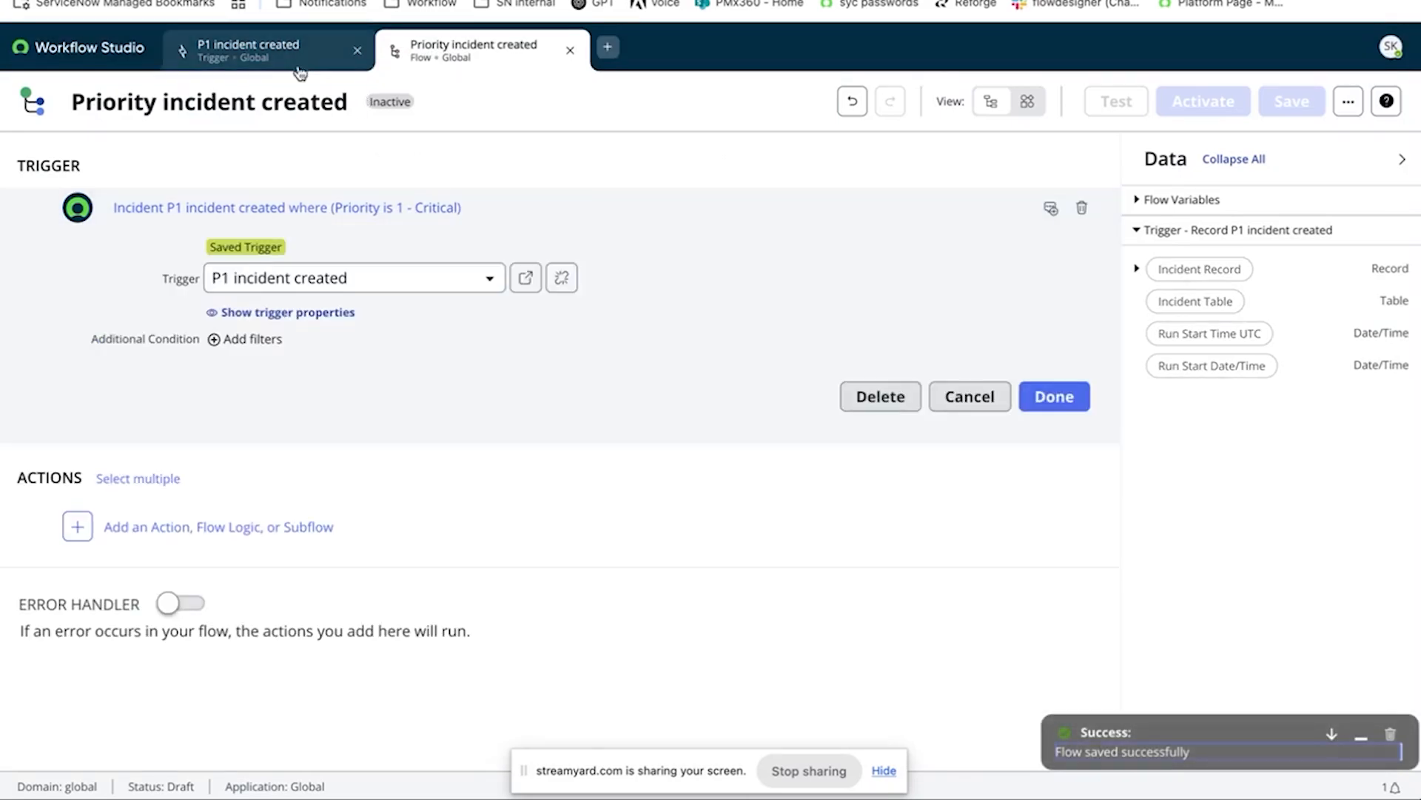
# - Start publishing the edited "P1 incident created" trigger and open the affected "Priority incident created" flow from the publish confirmation
pyautogui.click(280, 47)
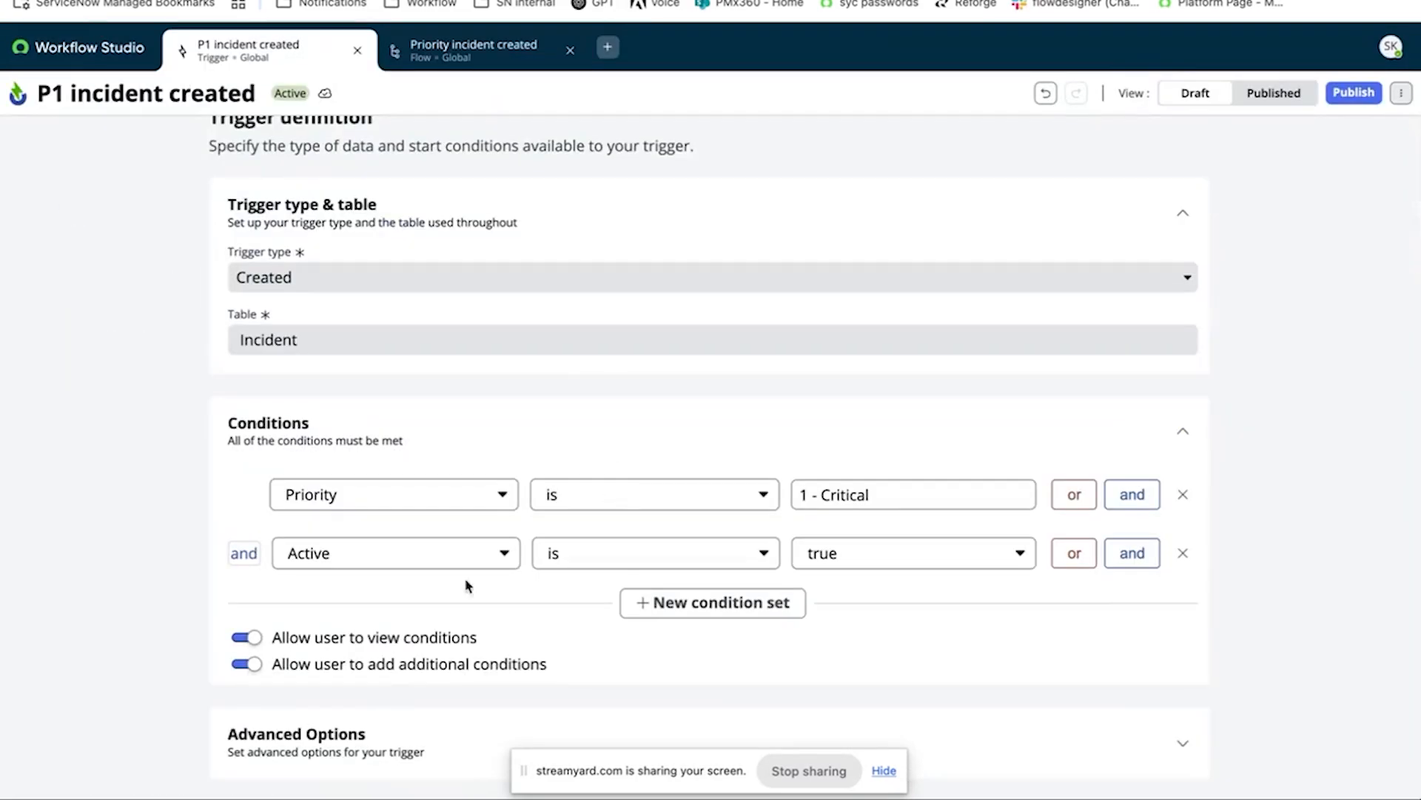
pyautogui.click(1352, 103)
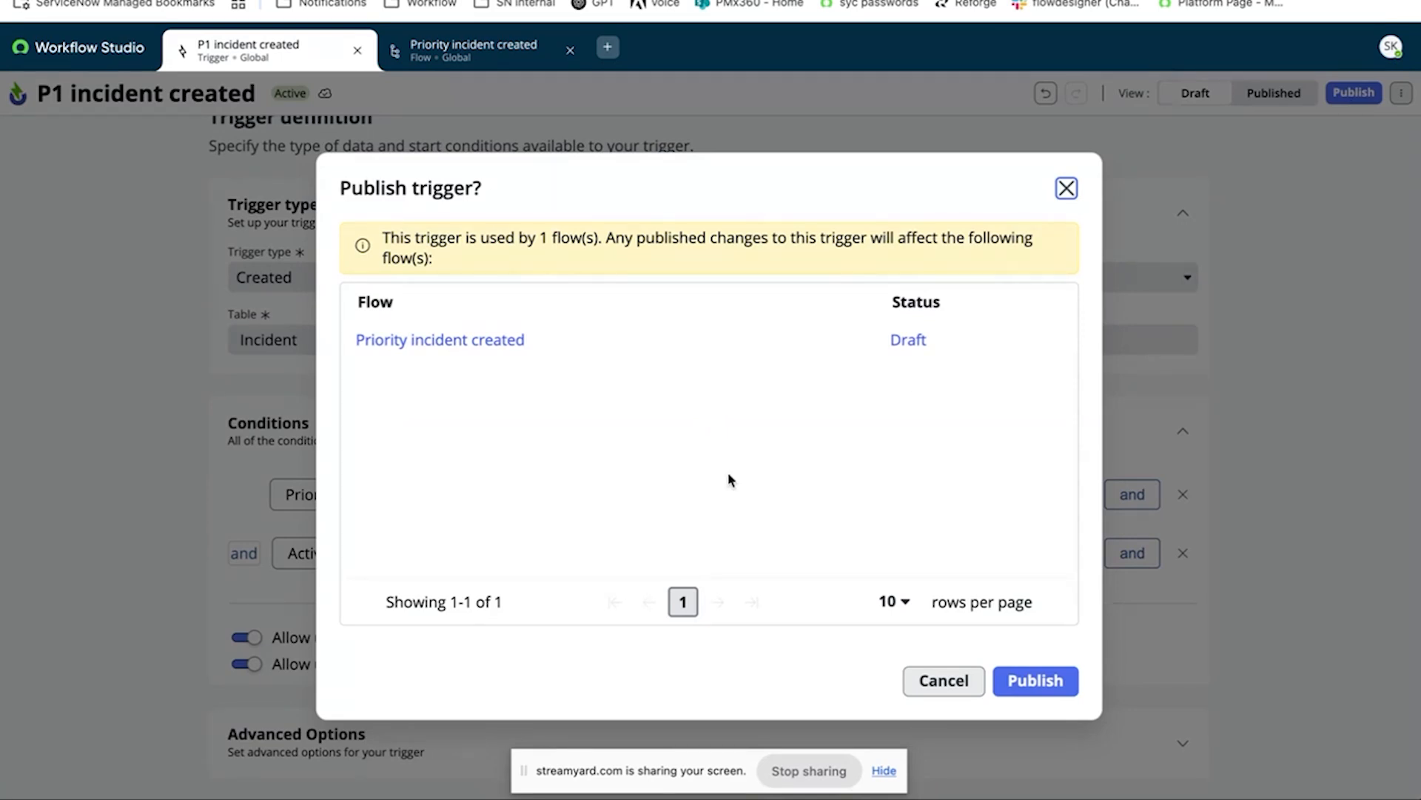
pyautogui.click(460, 344)
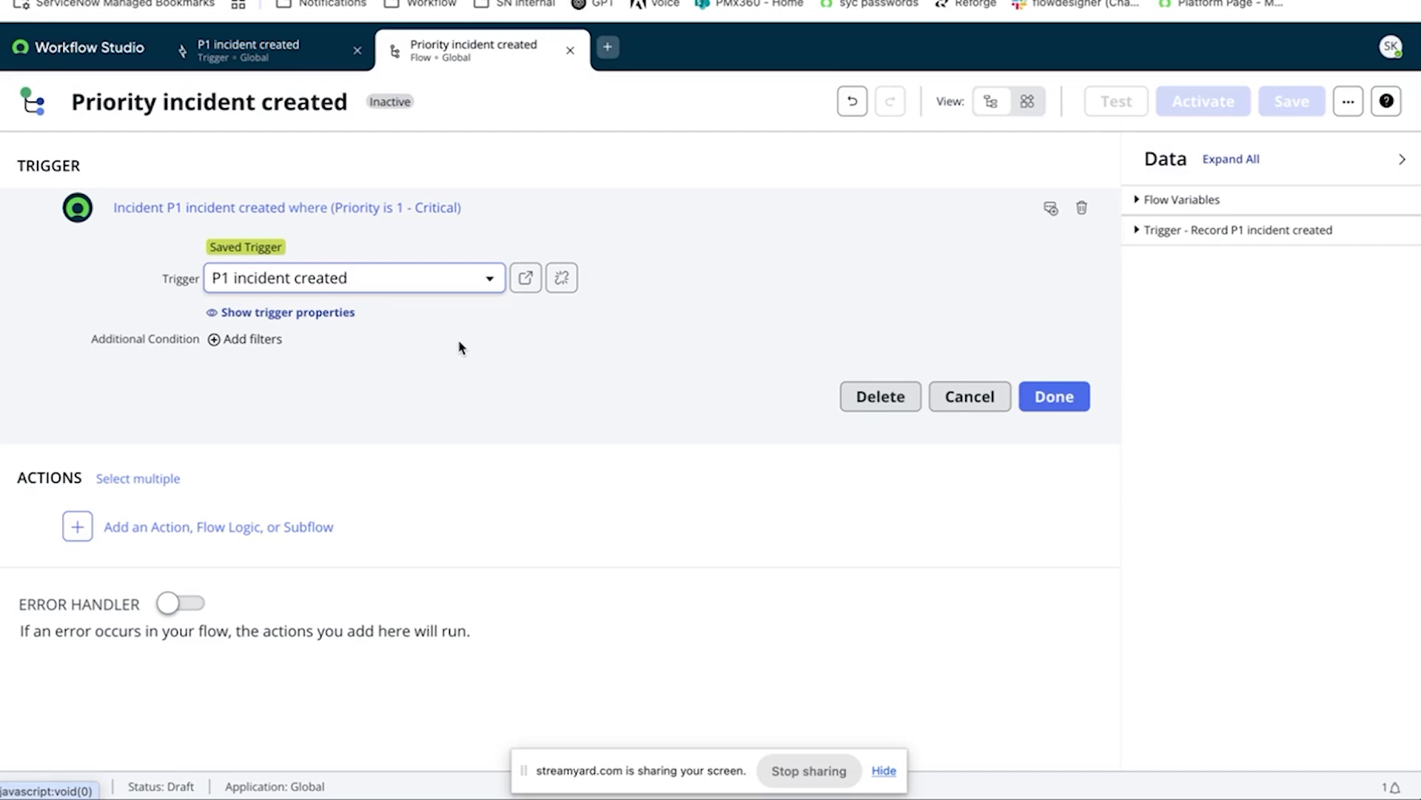
# - Show the saved trigger's properties in the flow and detach the trigger from its named version
pyautogui.click(323, 318)
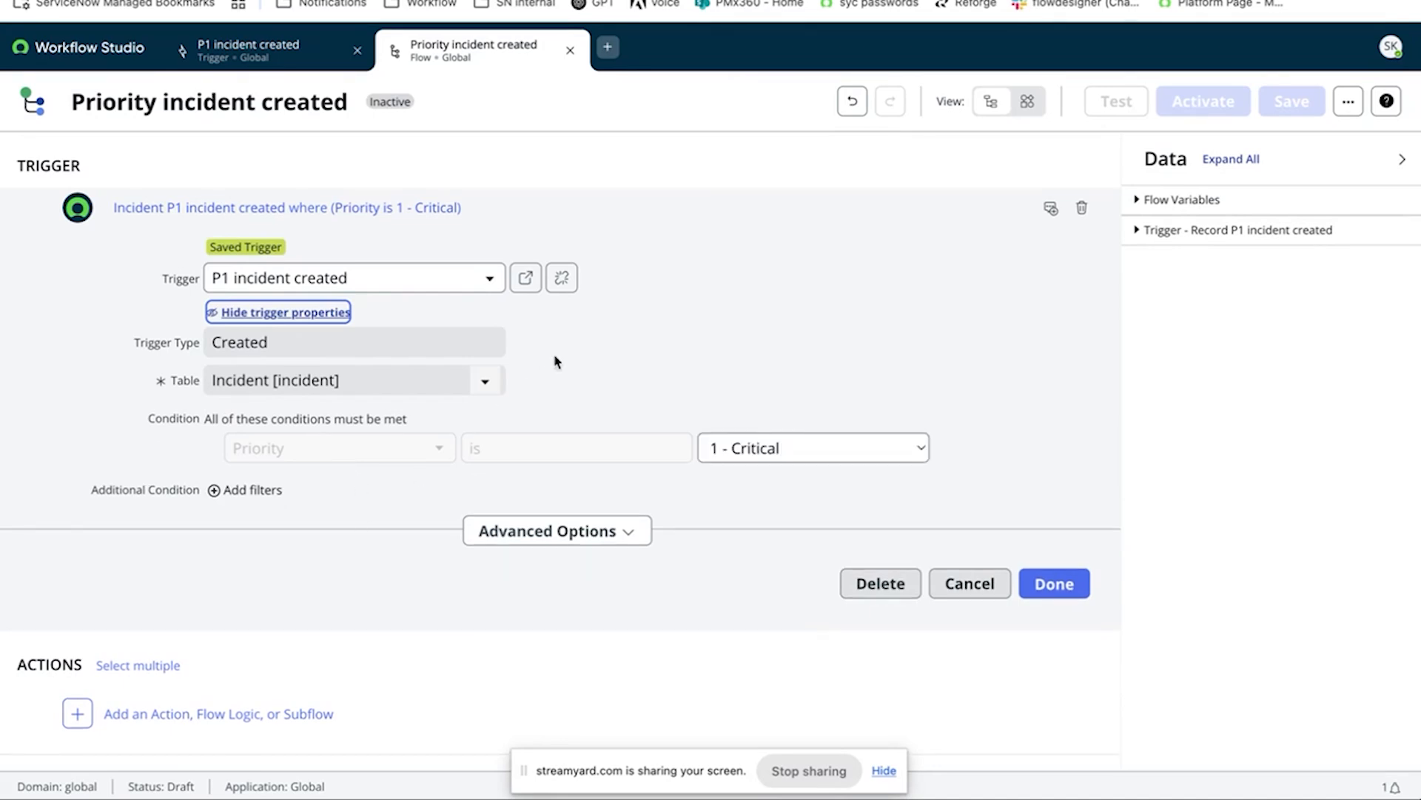
pyautogui.click(564, 280)
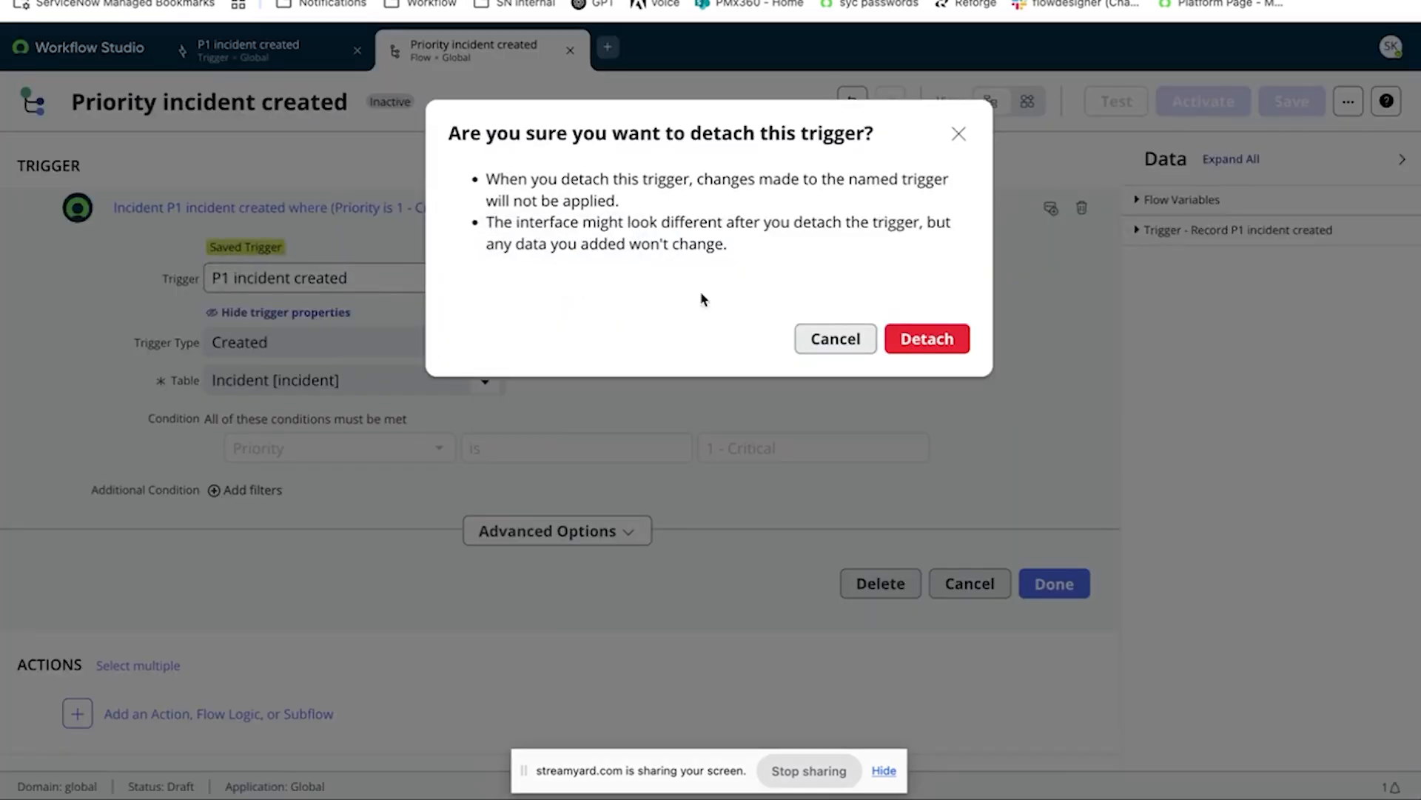
pyautogui.click(921, 338)
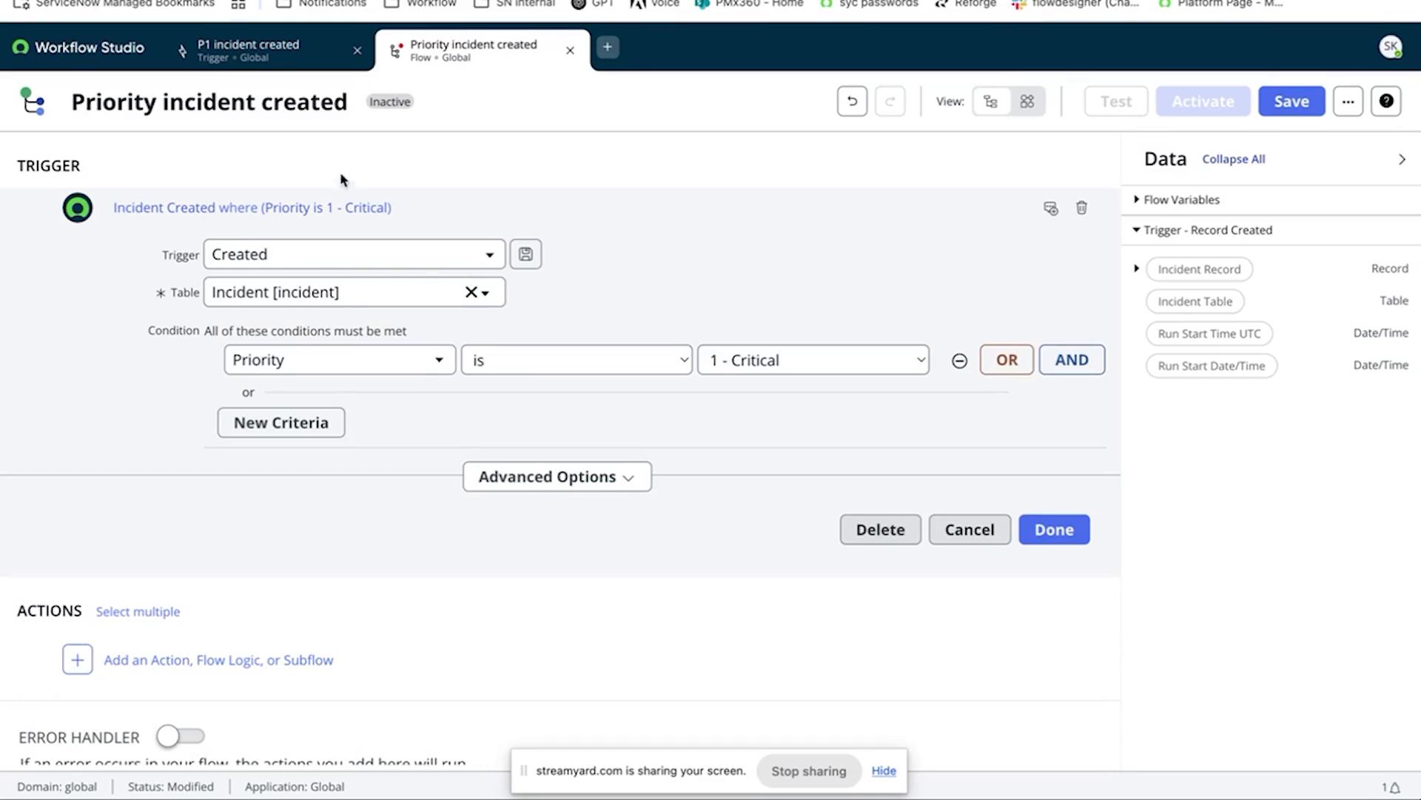
# - Return to the "P1 incident created" trigger, confirm publishing its changes and dismiss the alert
pyautogui.click(317, 51)
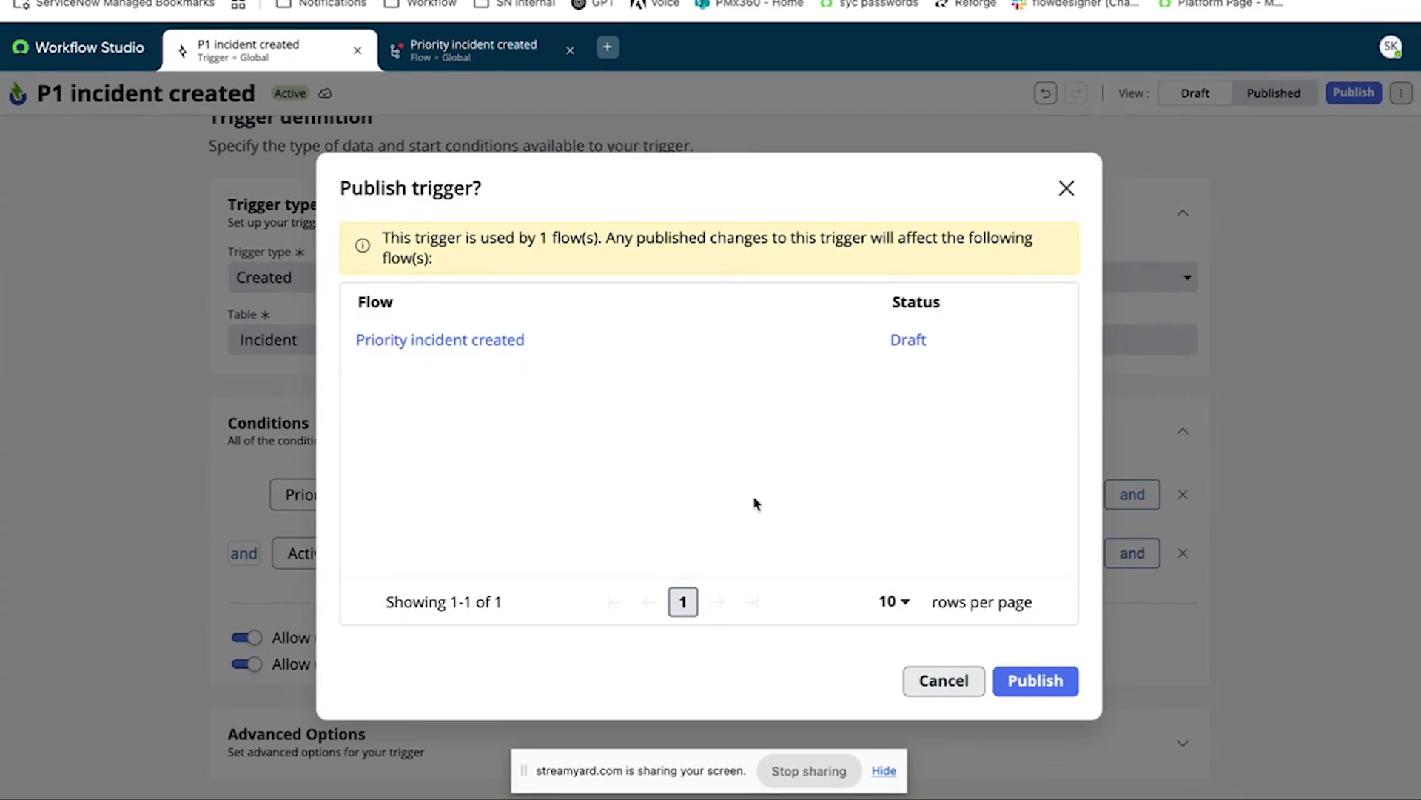
pyautogui.click(1035, 681)
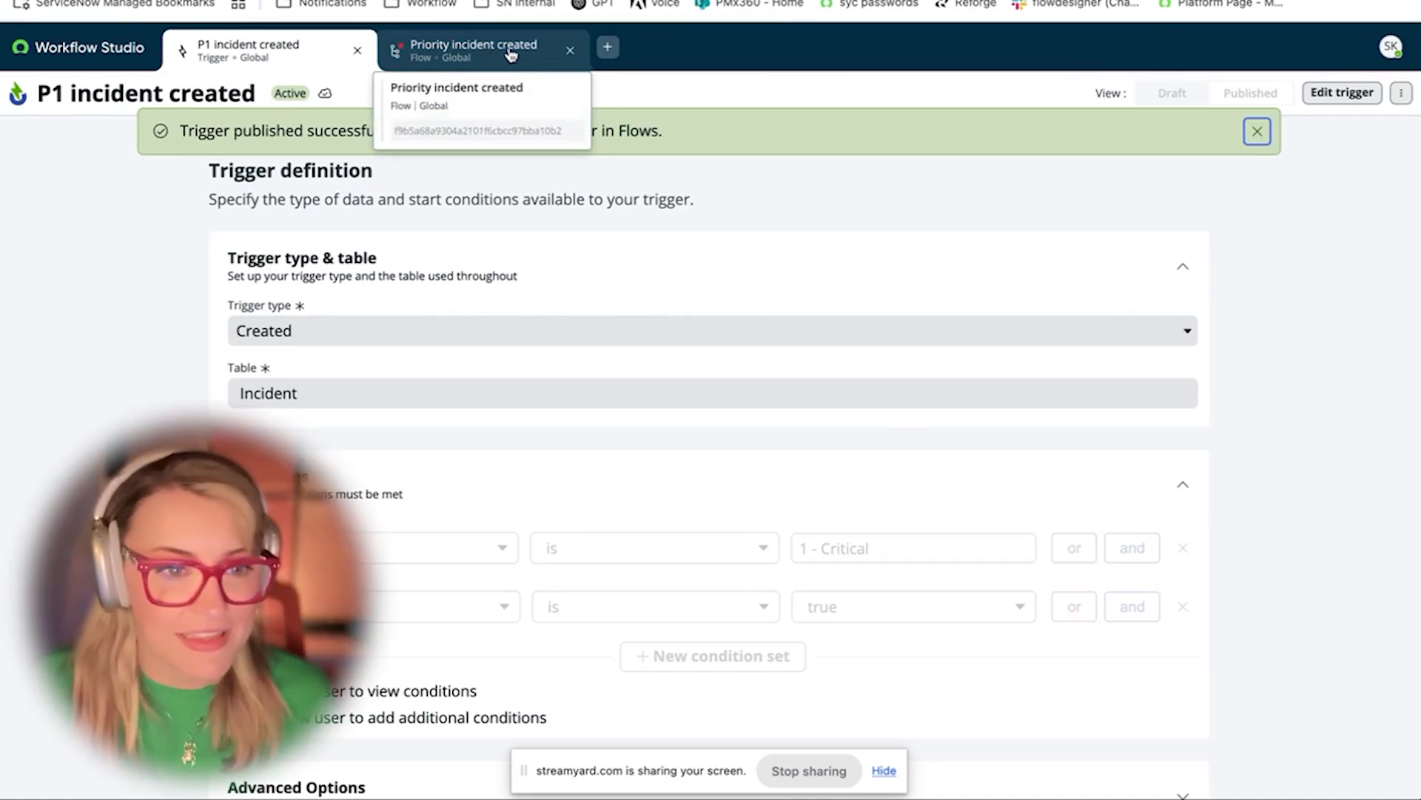
pyautogui.click(1257, 131)
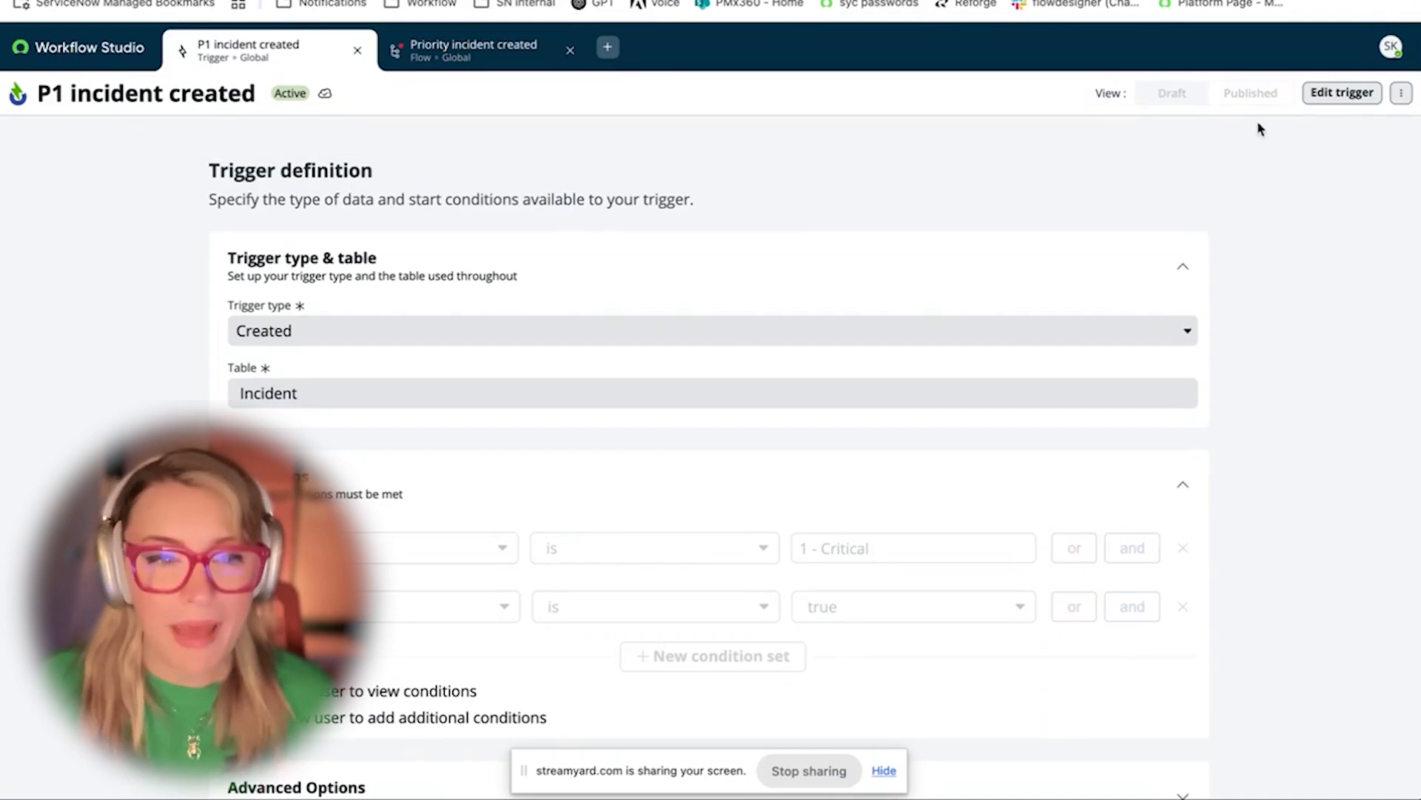
# - Review the published trigger's properties and its related objects, closing both without editing
pyautogui.click(1400, 94)
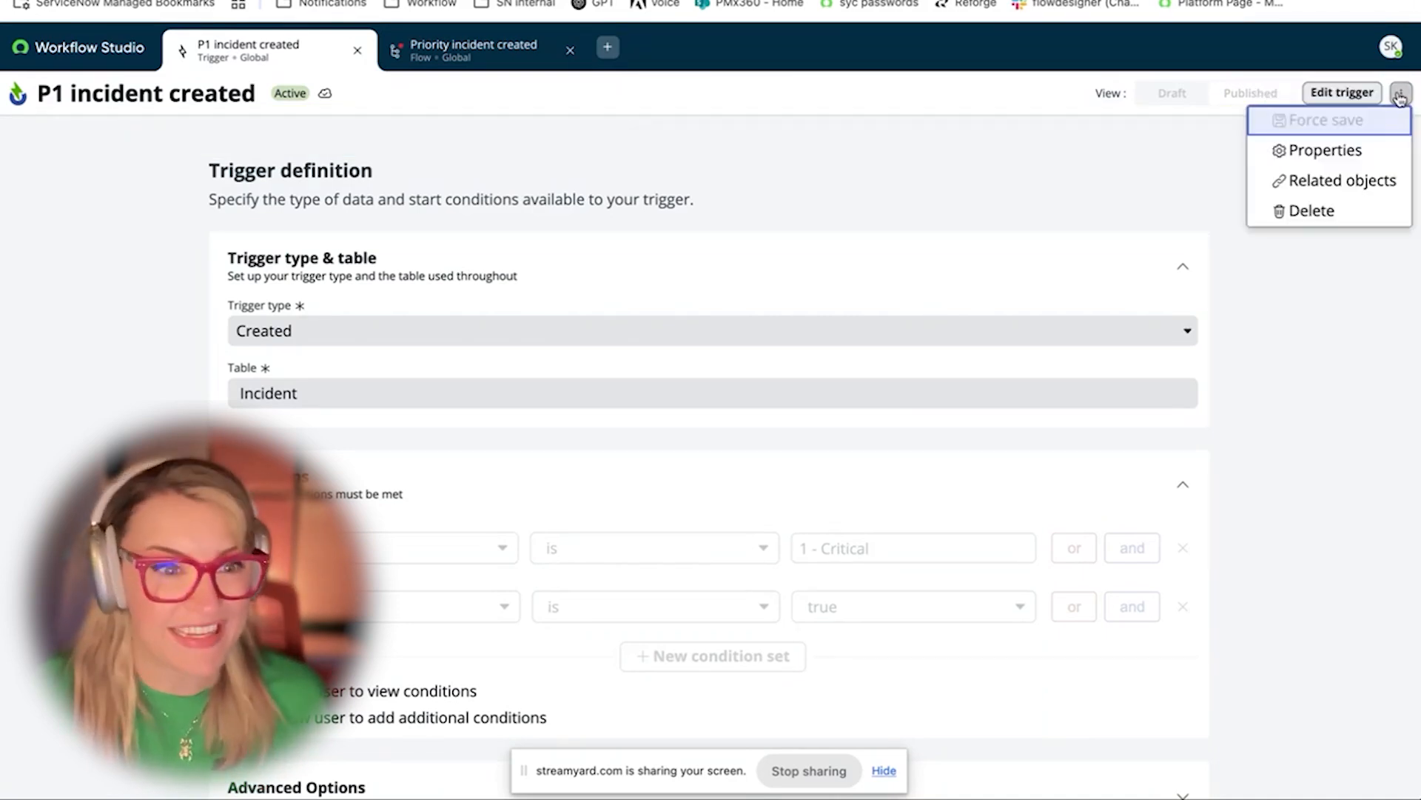
pyautogui.click(1368, 150)
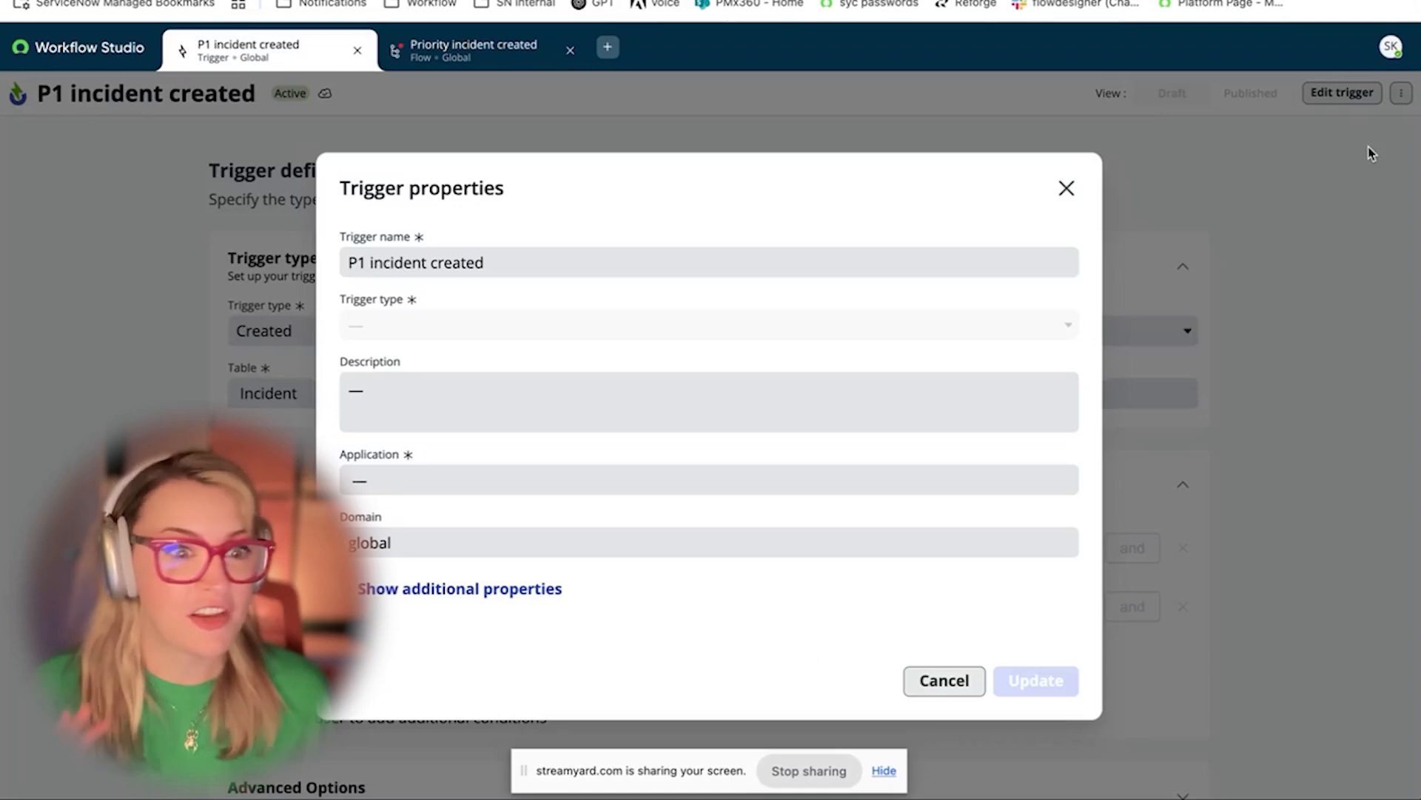
pyautogui.click(1066, 188)
pyautogui.click(1400, 94)
pyautogui.click(1377, 194)
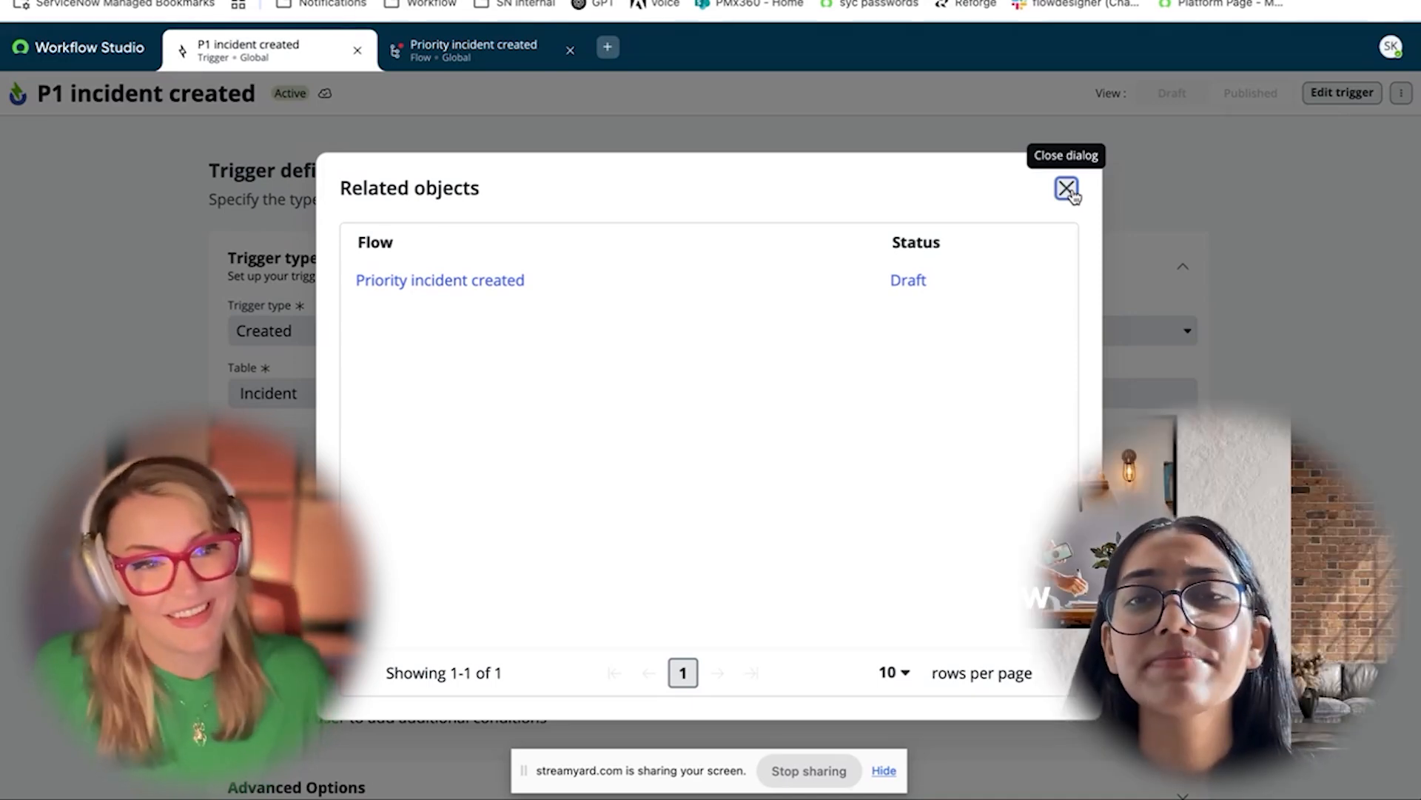
pyautogui.click(1067, 190)
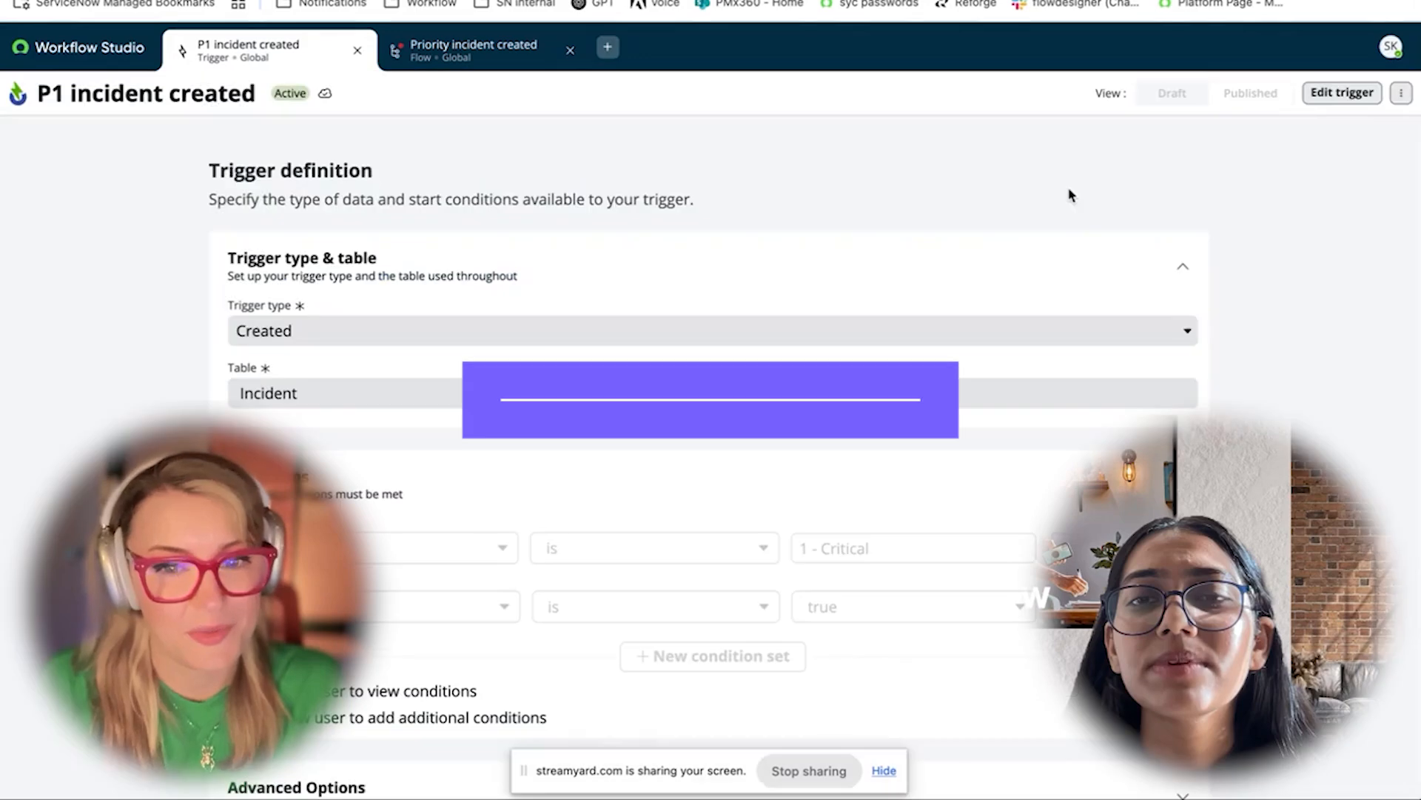